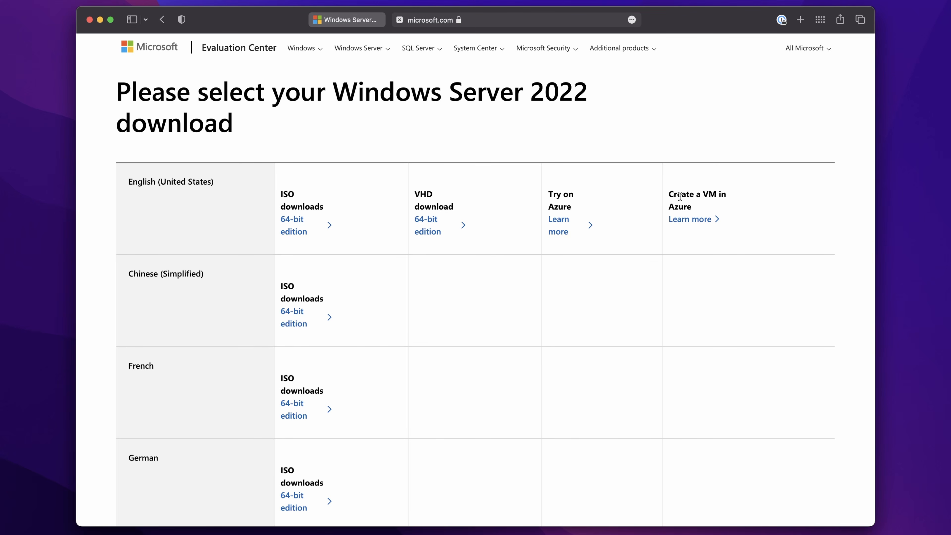
Download the English (United States) 64-bit ISO of Windows Server 2022 and allow downloads from the site.
left_click(294, 230)
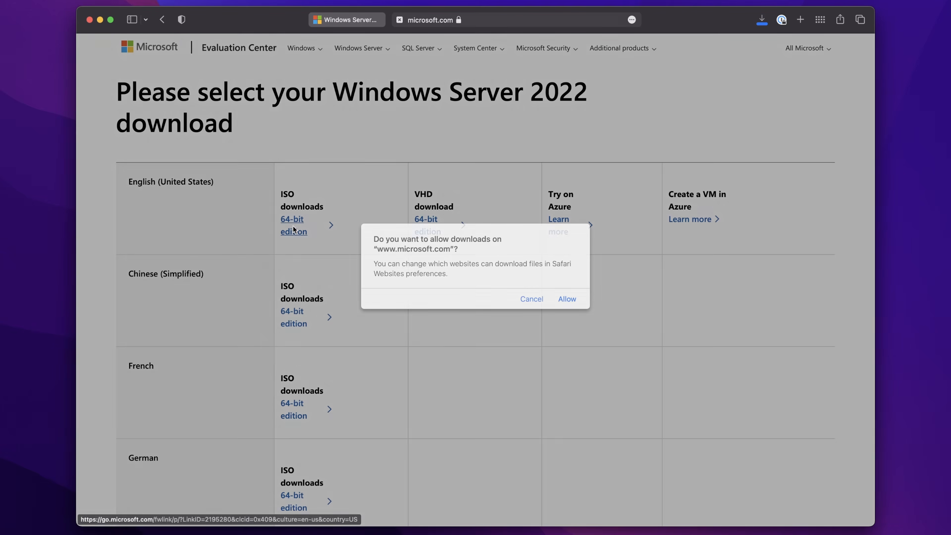
left_click(576, 304)
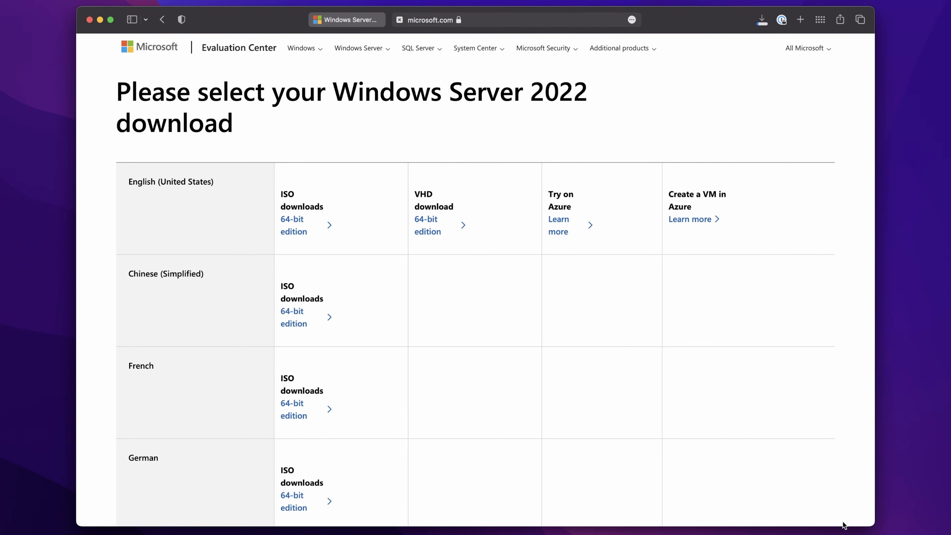
Switch to Proxmox and upload SERVER_EVAL_x64FRE_en-us.iso from Downloads to the ISO images of the local storage on prx-prod-1.
left_click(217, 109)
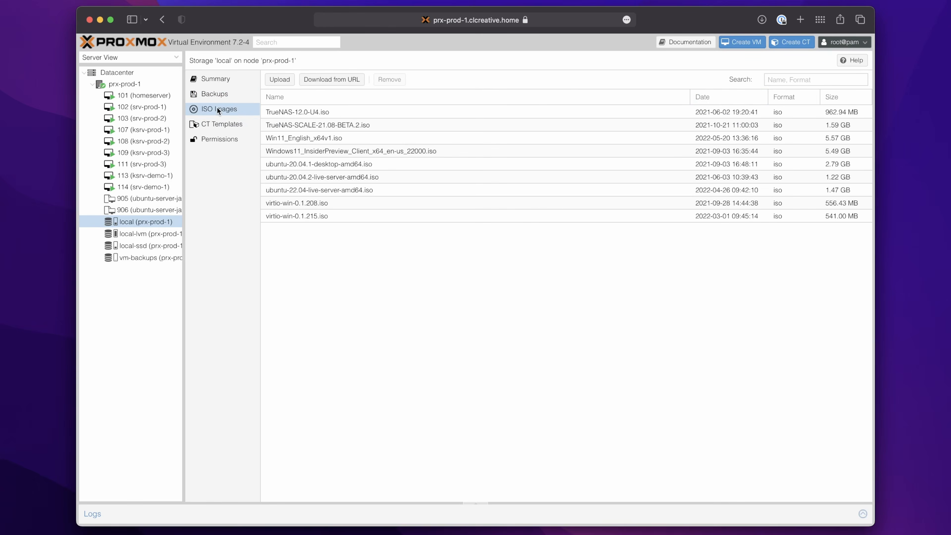
left_click(281, 79)
left_click(554, 240)
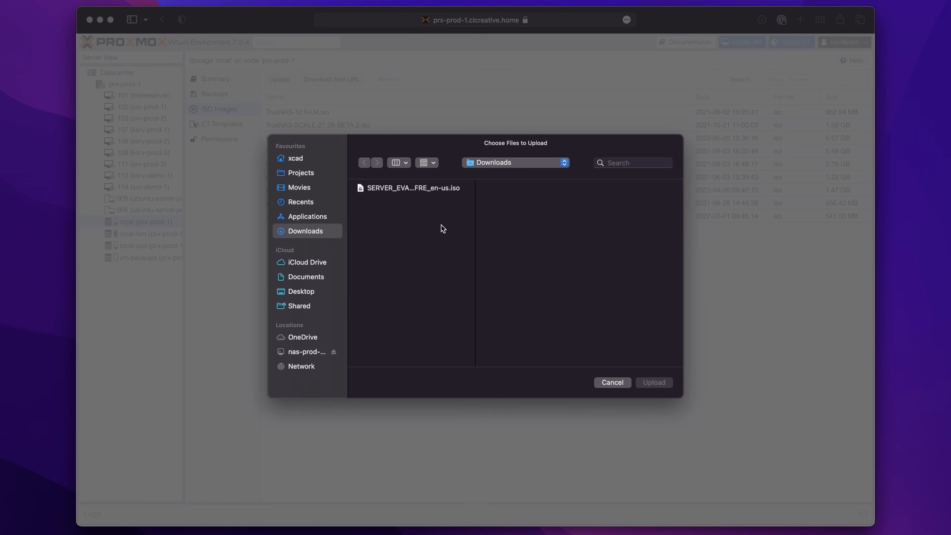
left_click(385, 188)
left_click(654, 383)
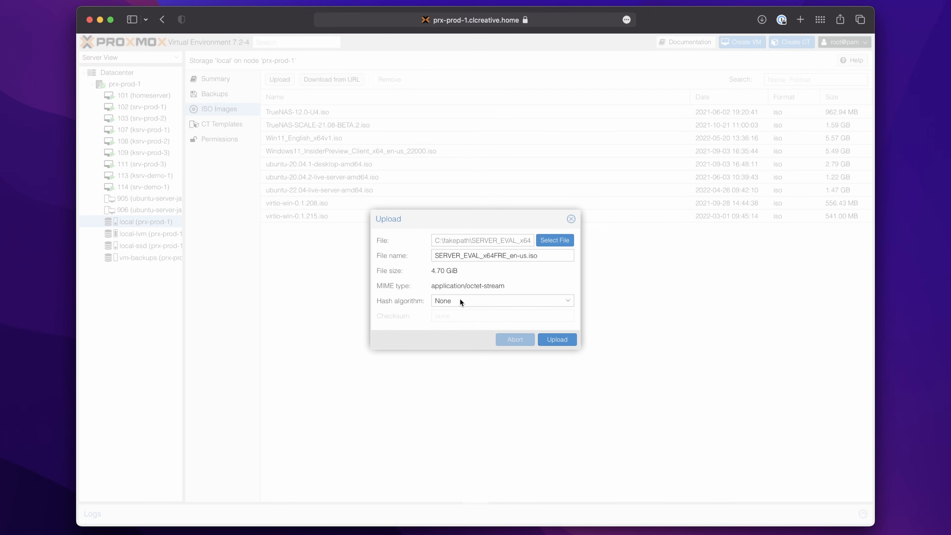
left_click(554, 337)
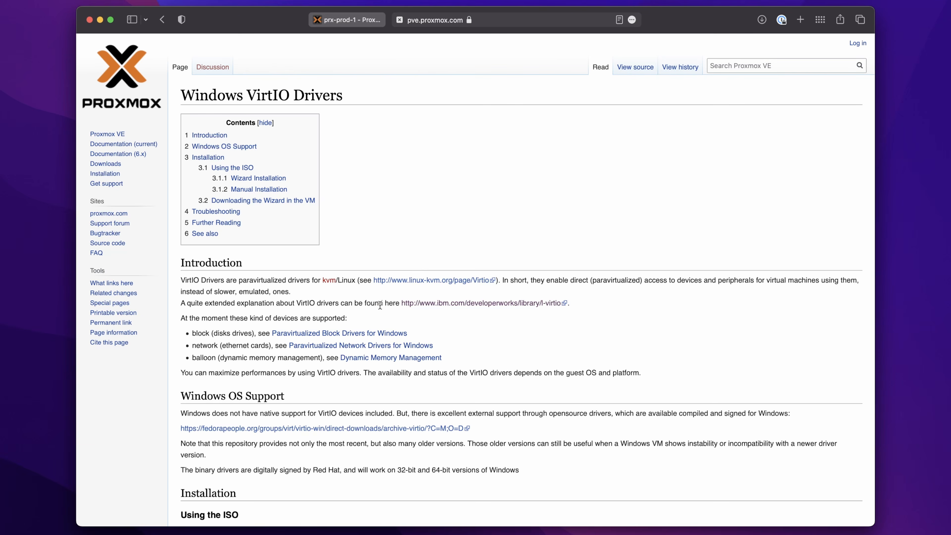
Download the latest stable VirtIO drivers ISO from the Windows VirtIO Drivers wiki page, allowing downloads from the site.
scroll(367, 323, "down", 10)
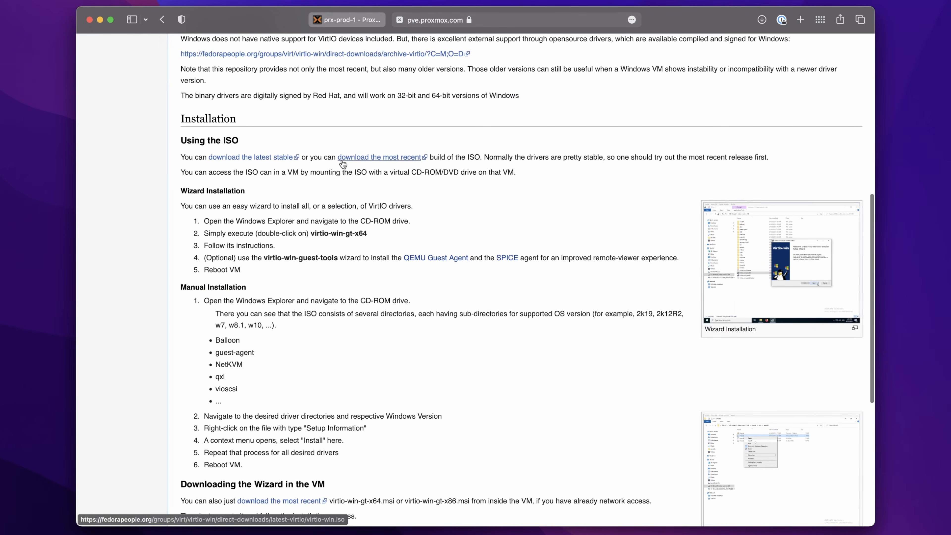
left_click(240, 157)
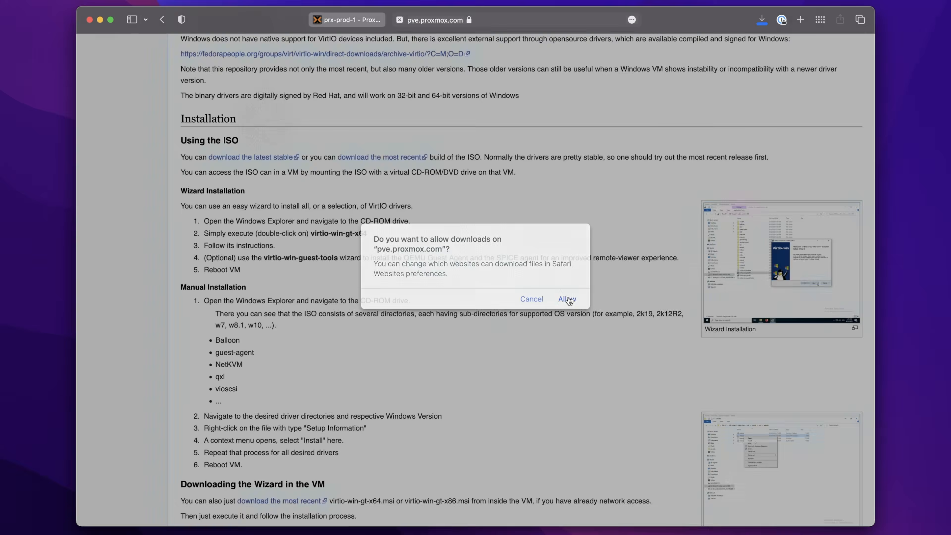
left_click(568, 297)
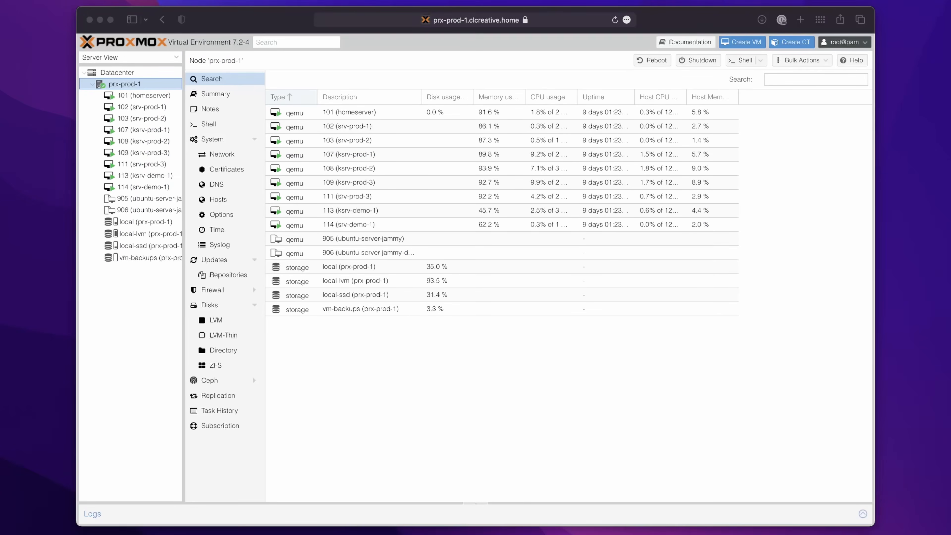
Start creating a virtual machine named wdc-prod-1 on node prx-prod-1 in Proxmox and proceed to its OS settings.
left_click(576, 383)
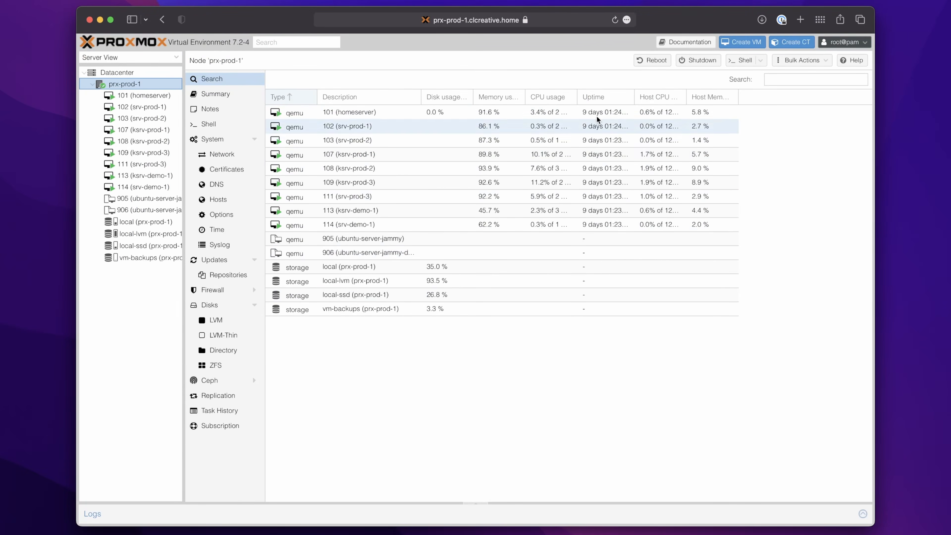
left_click(743, 42)
left_click(434, 229)
type("wdc-prod-1")
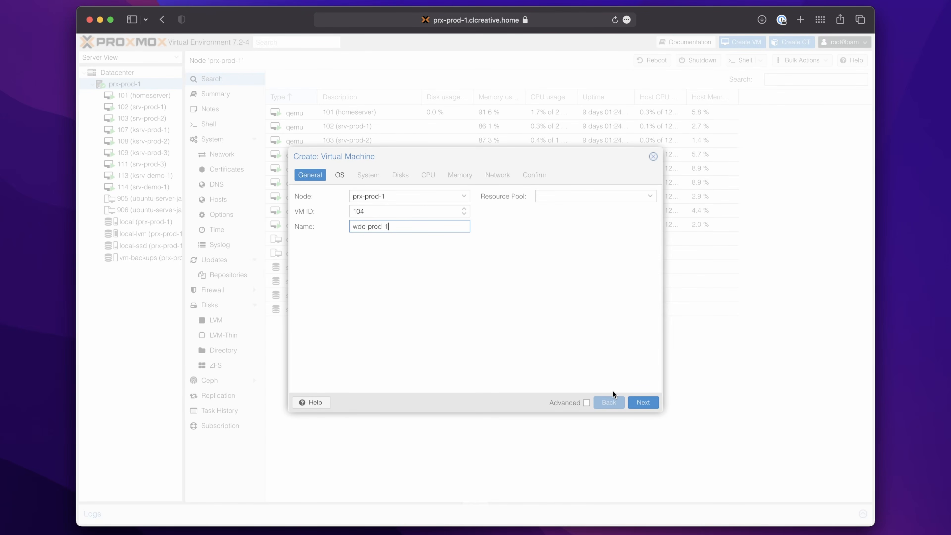
left_click(588, 403)
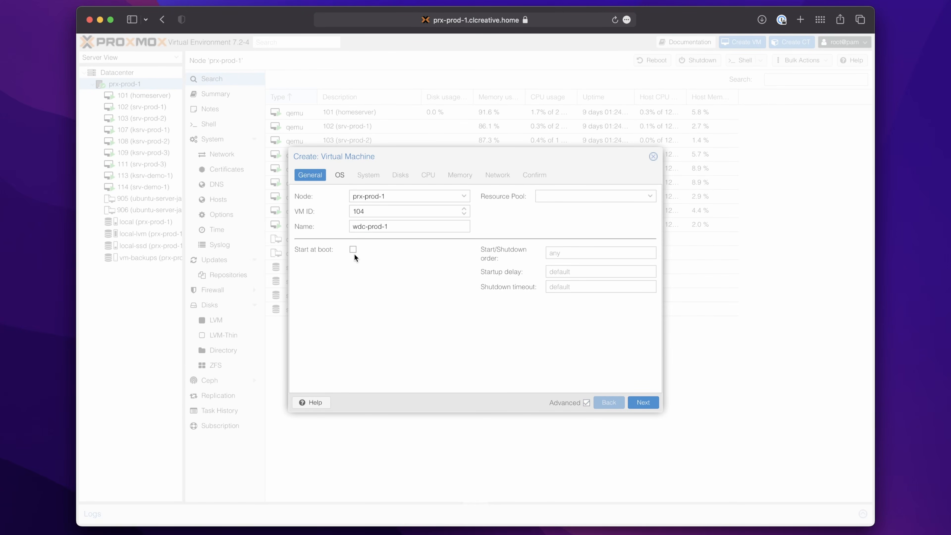
left_click(586, 403)
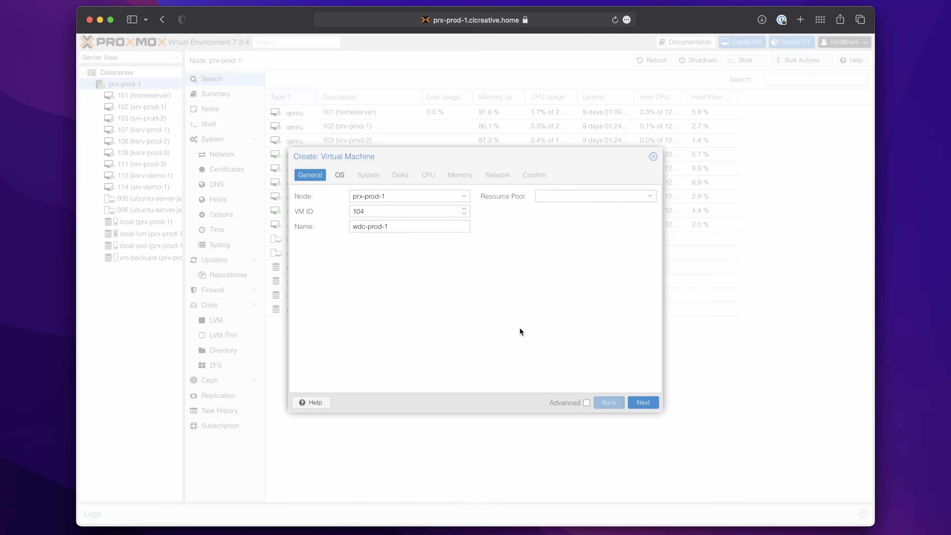
left_click(642, 403)
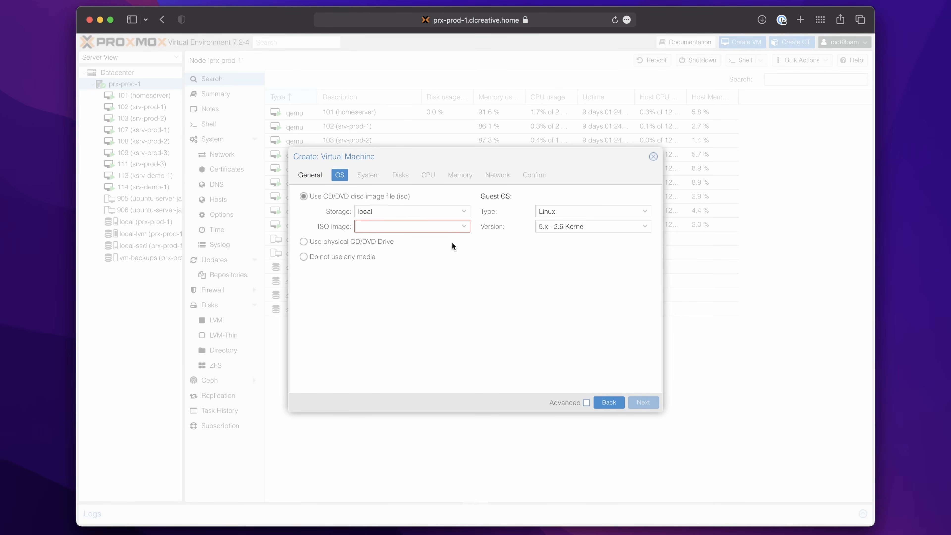
Choose SERVER_EVAL_x64FRE_en-us.iso as the installation image and set the guest OS to Microsoft Windows, version 11/2022.
left_click(464, 226)
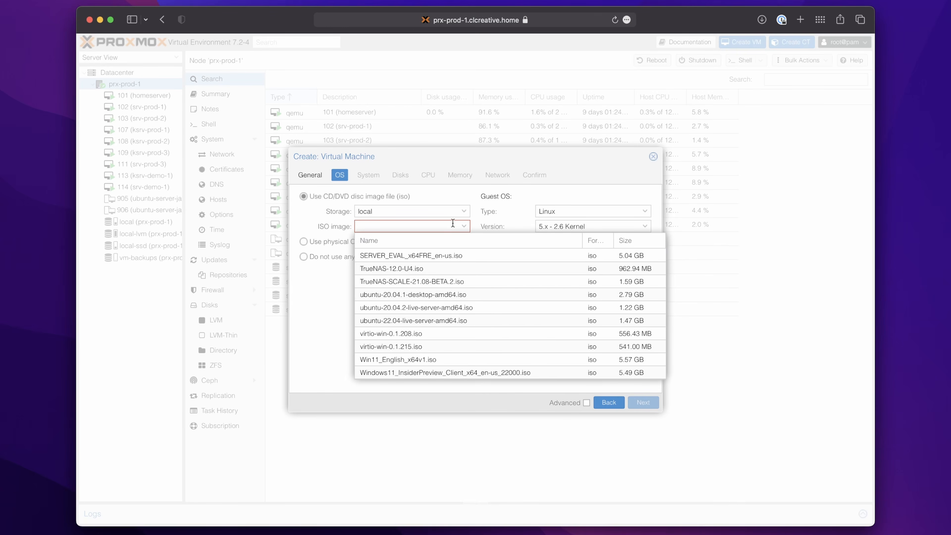
left_click(444, 259)
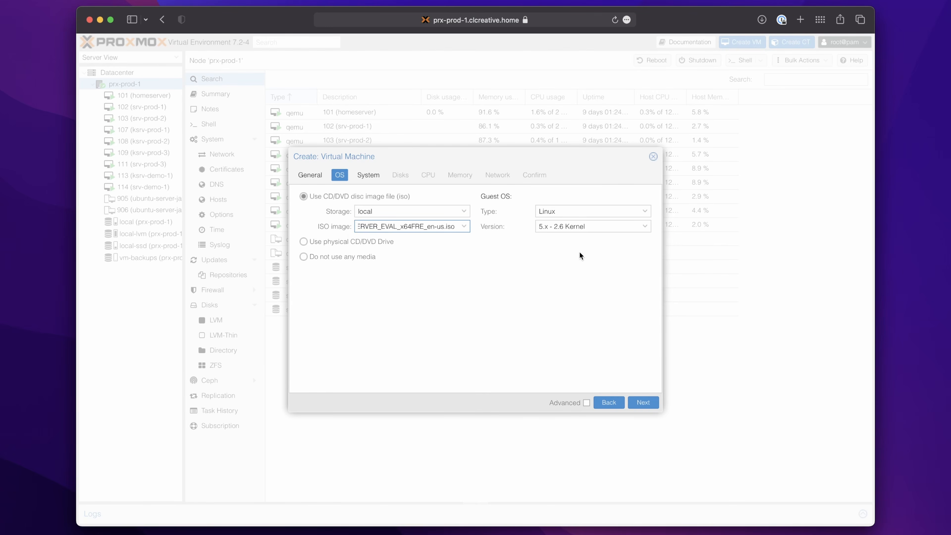
left_click(611, 209)
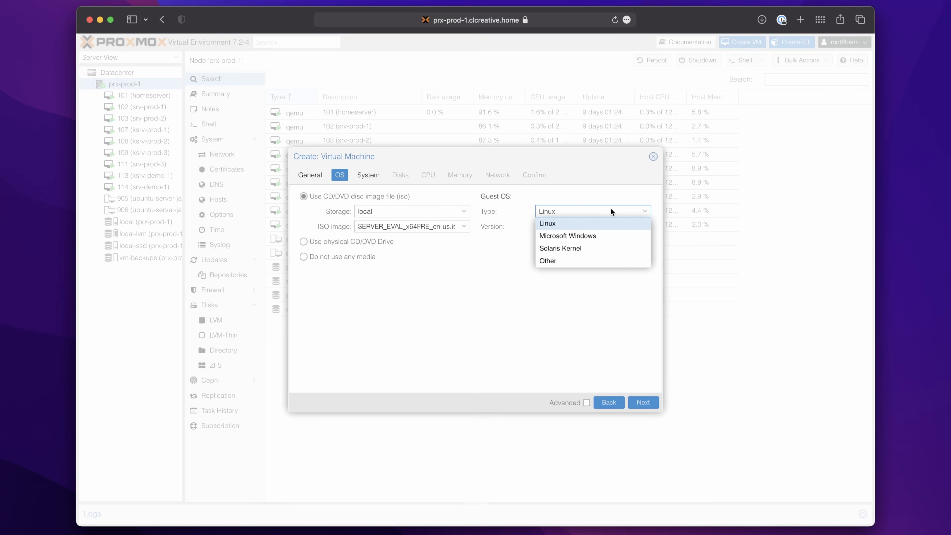
left_click(570, 232)
left_click(569, 227)
left_click(570, 240)
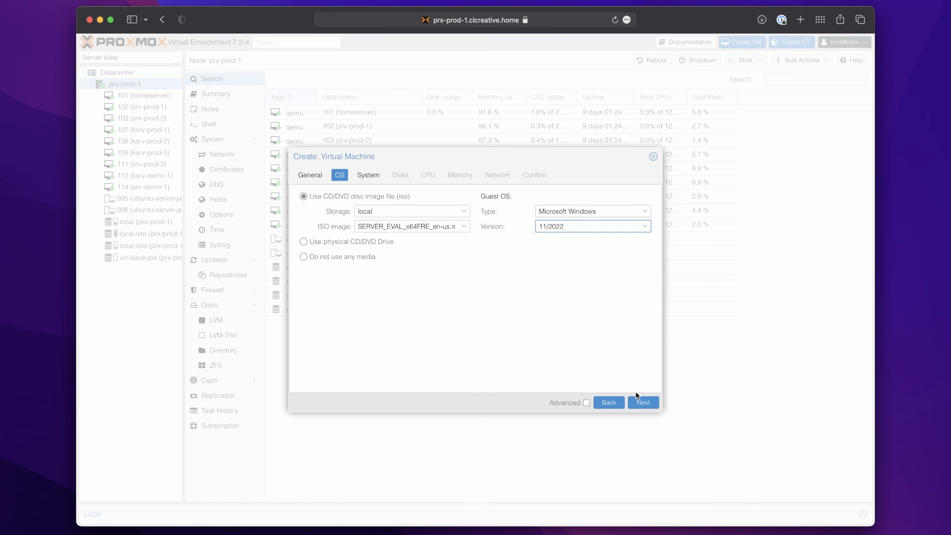
left_click(643, 403)
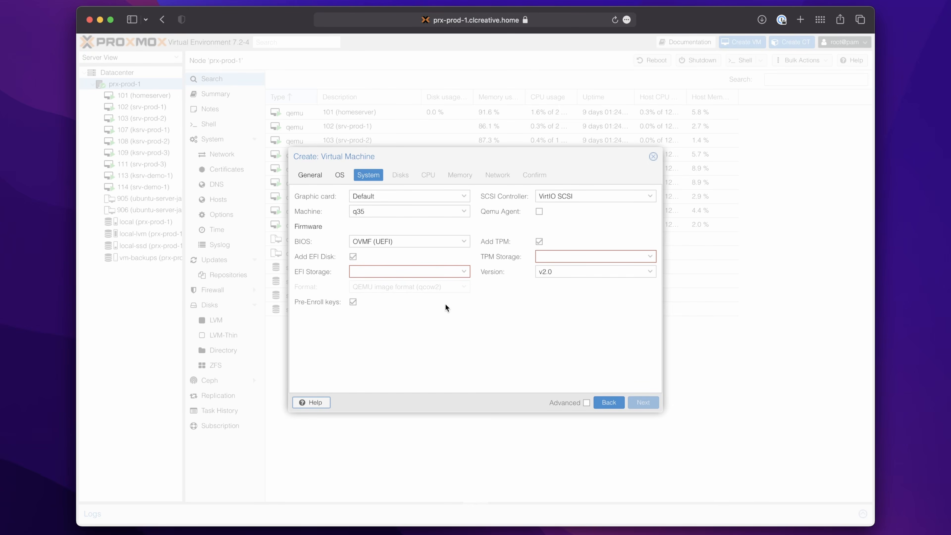
Configure the VM's system settings with local-ssd as both TPM and EFI storage and the Qemu Agent enabled.
left_click(425, 242)
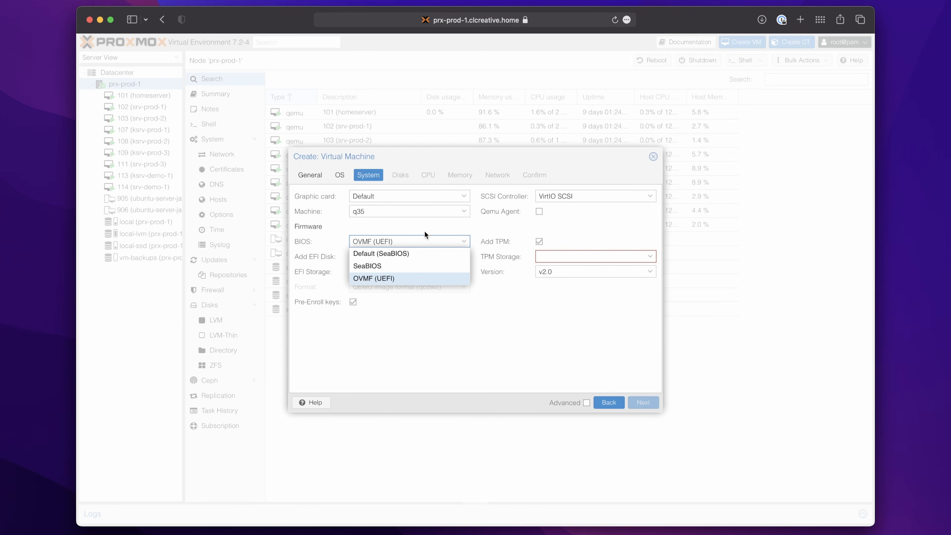
left_click(425, 230)
left_click(558, 258)
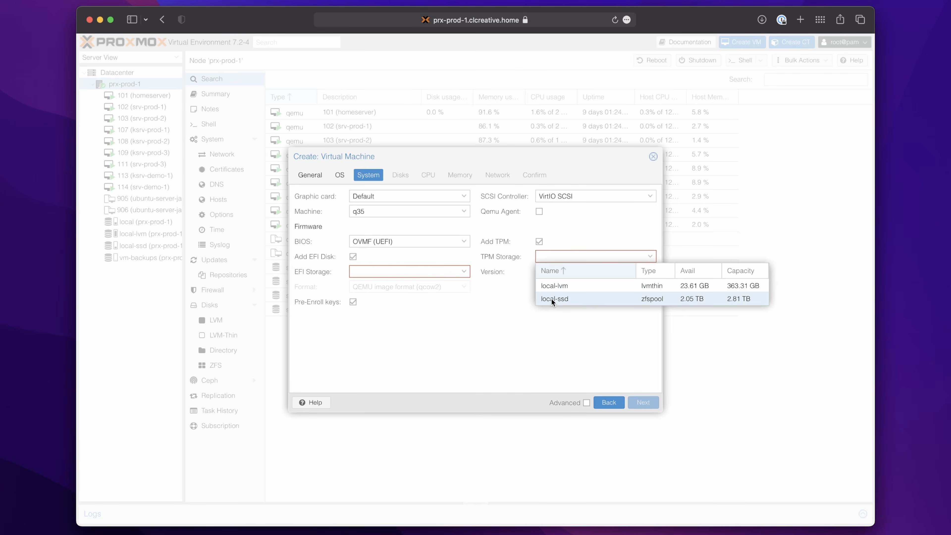
left_click(552, 298)
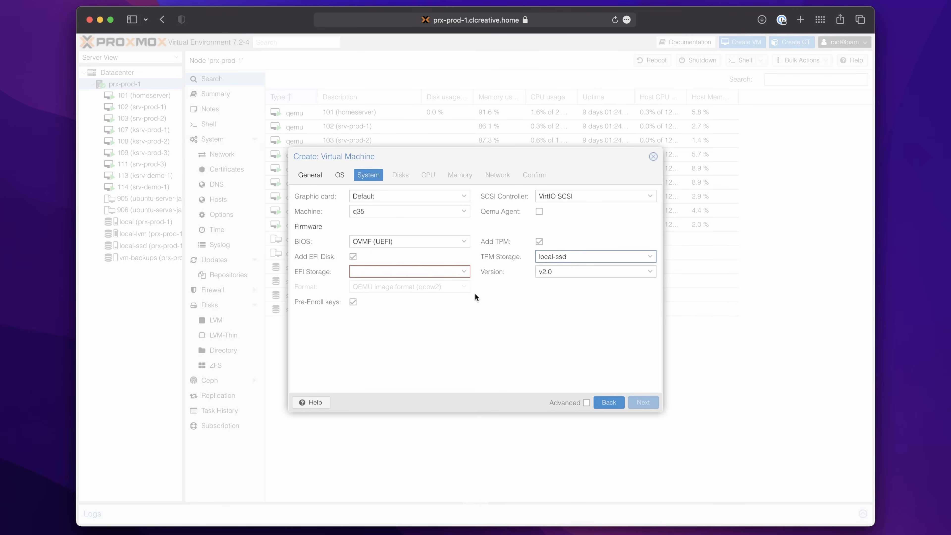
left_click(563, 272)
left_click(562, 271)
left_click(442, 272)
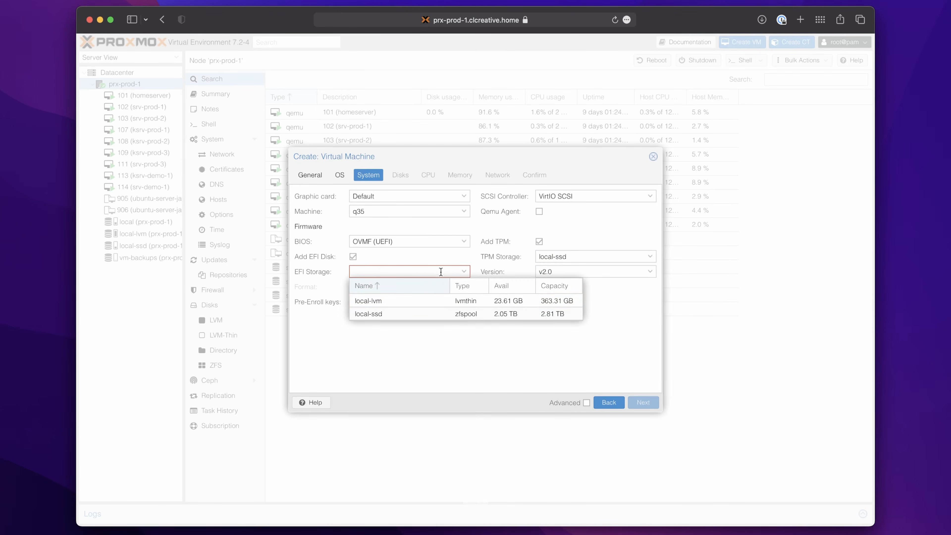
left_click(380, 312)
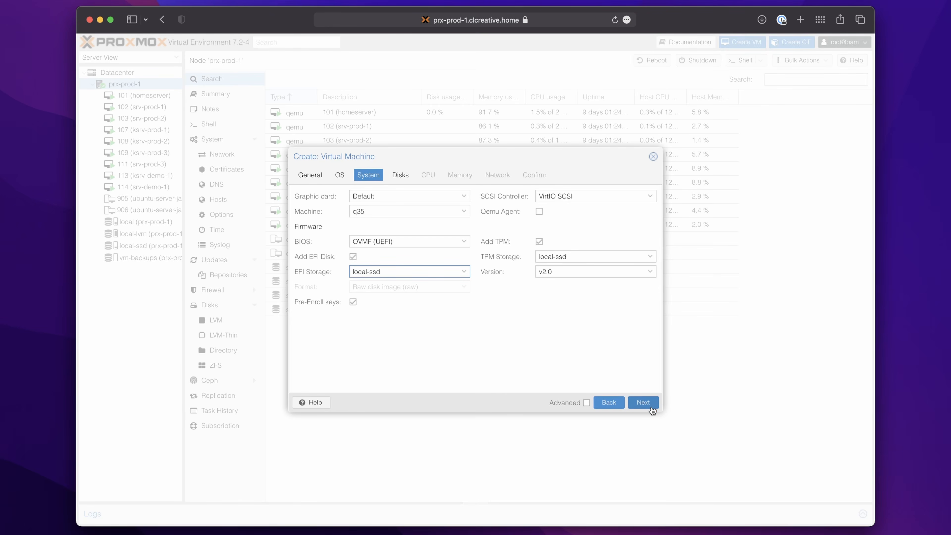
left_click(539, 211)
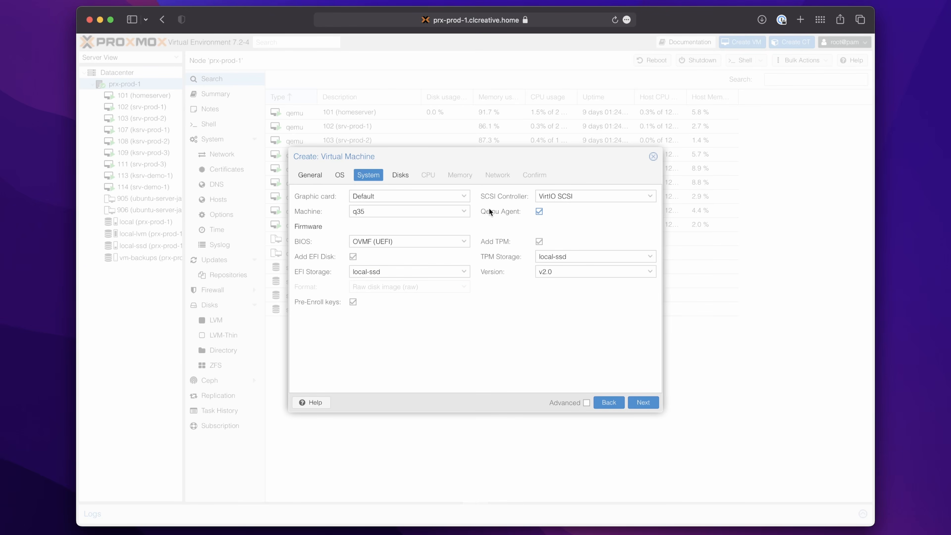
left_click(654, 402)
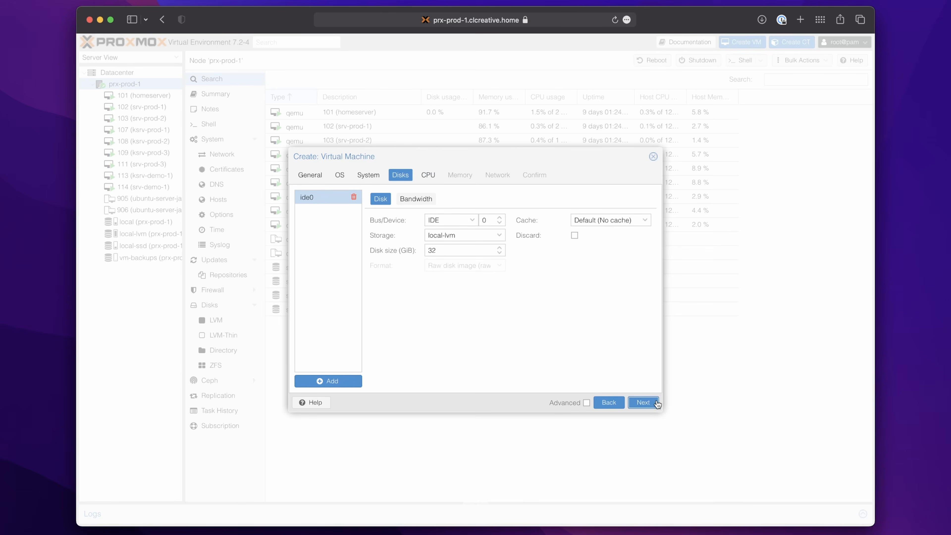
Configure the VM's disk as an 80 GiB VirtIO Block device stored on local-ssd.
left_click(449, 218)
left_click(451, 262)
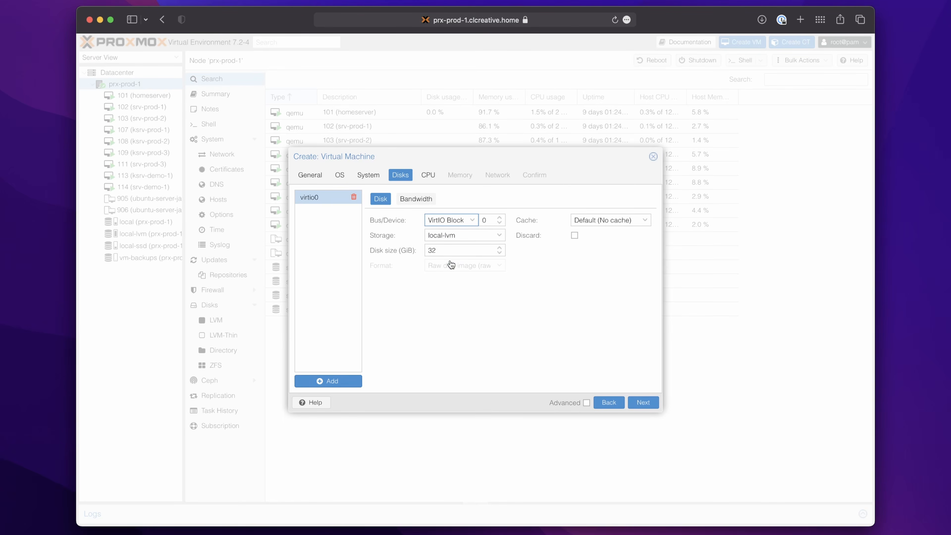
left_click(455, 236)
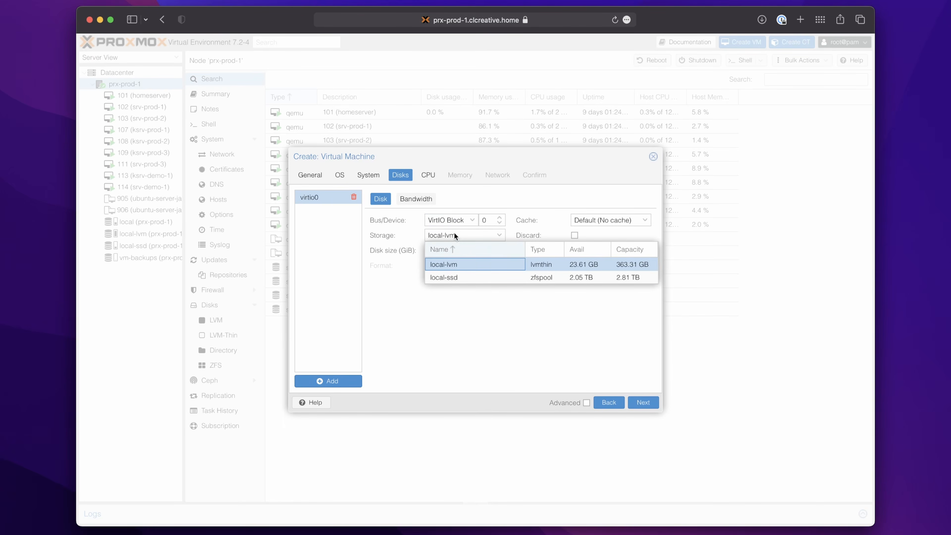
left_click(465, 277)
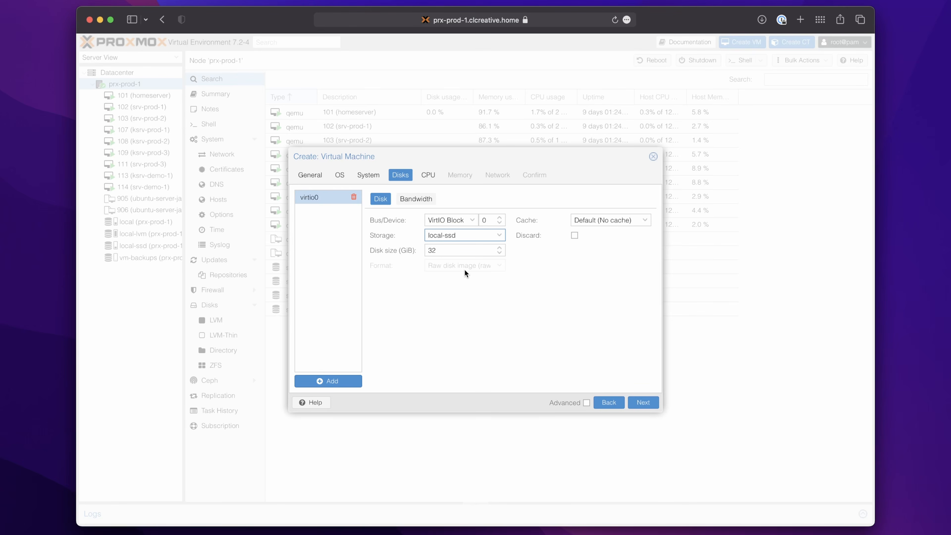
key("Tab")
type("80")
left_click(569, 308)
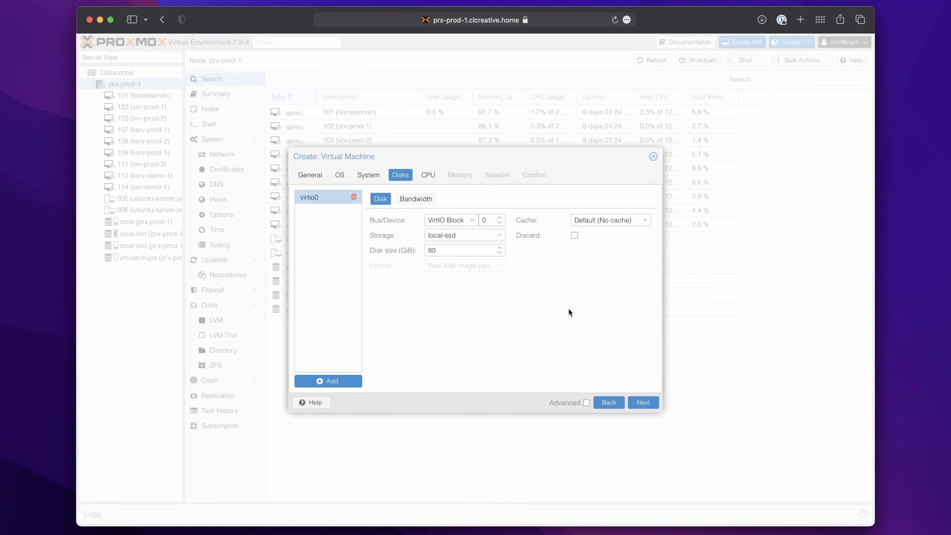
left_click(643, 403)
Set the VM's CPU to 2 cores and proceed to the memory settings.
left_click(465, 208)
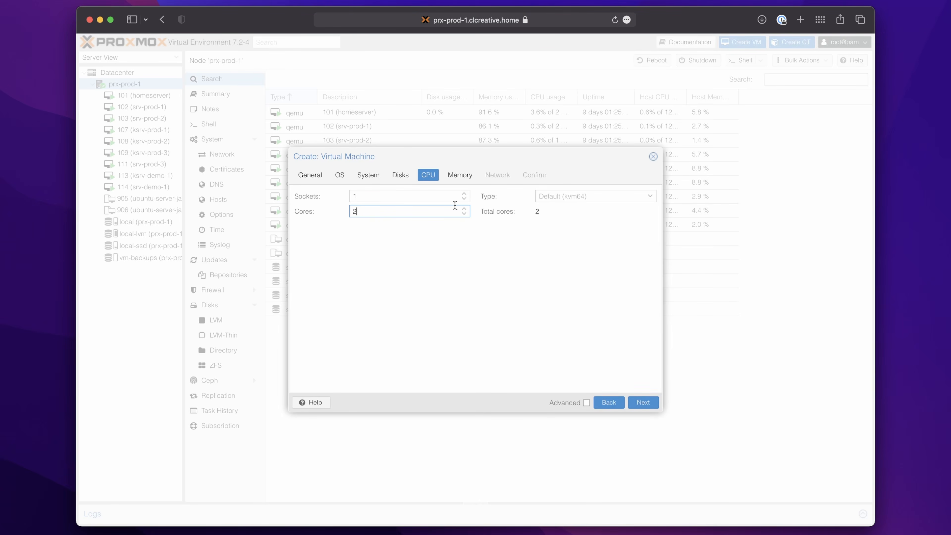
left_click(398, 238)
left_click(643, 404)
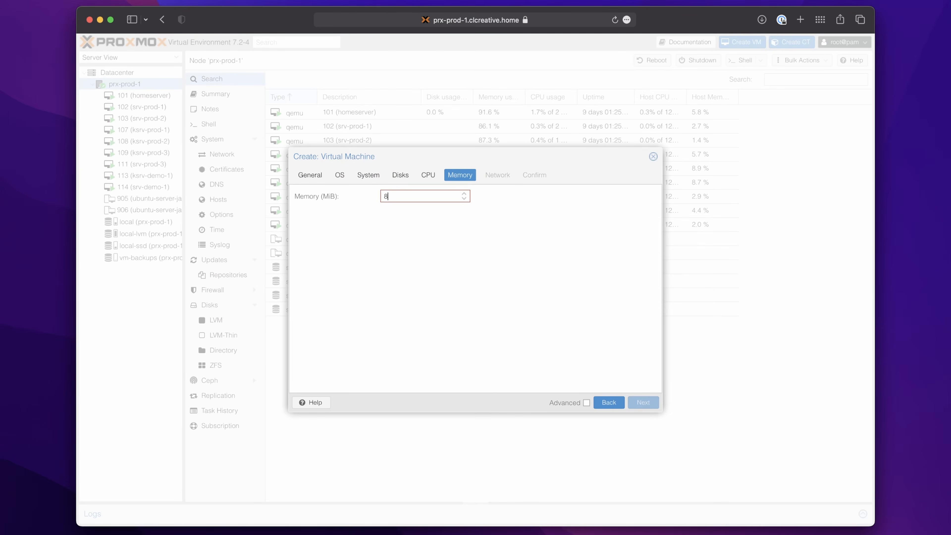
Set the VM's memory to 8192 MiB and proceed to the network settings.
type("192")
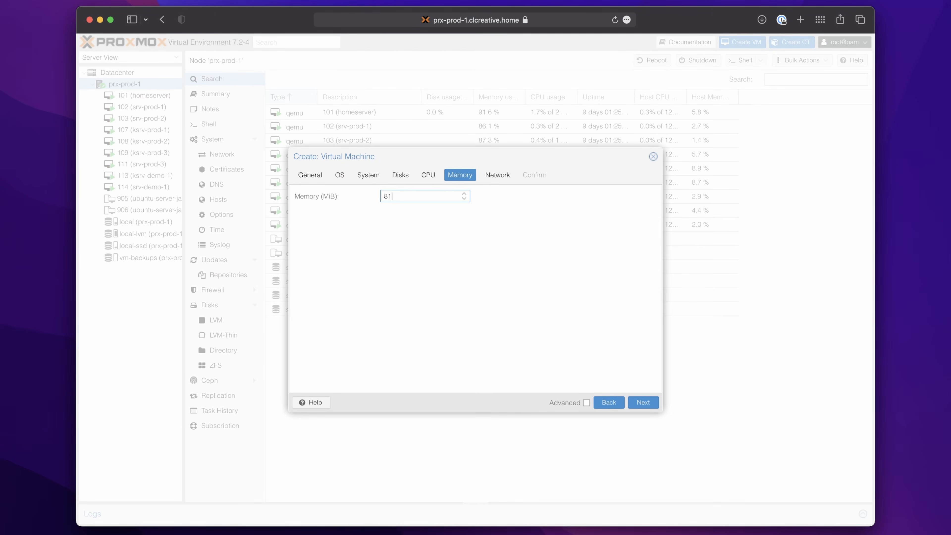
left_click(642, 359)
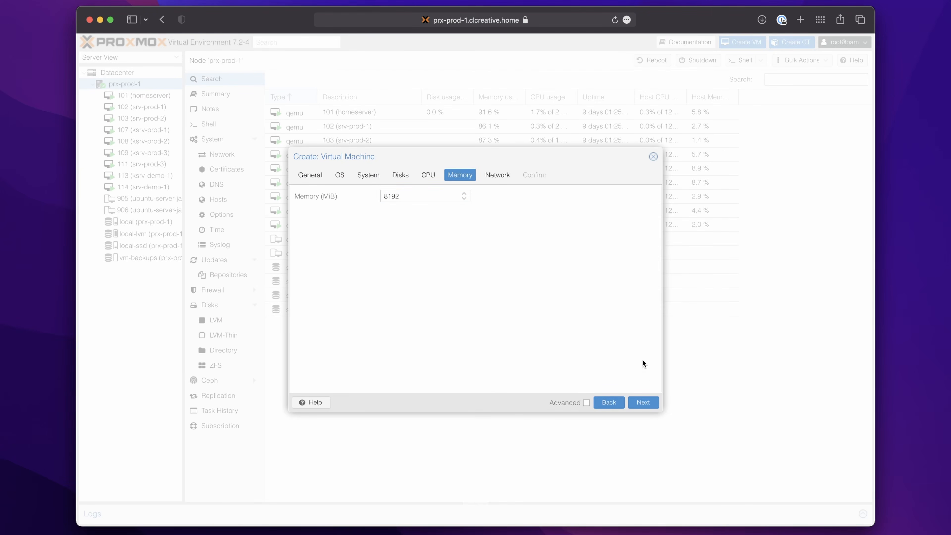
left_click(643, 402)
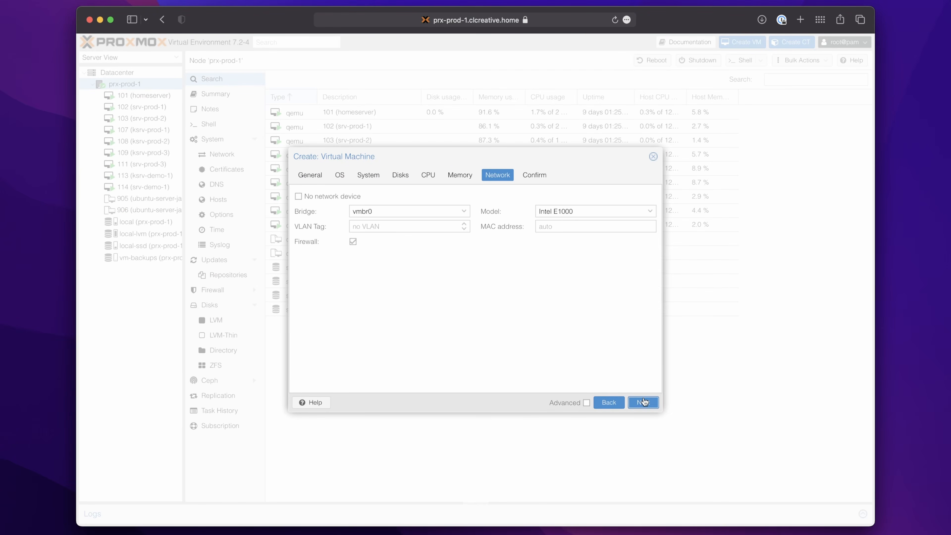
Set the VM's network model to VirtIO (paravirtualized) with the firewall disabled, and finish creating the VM.
left_click(569, 211)
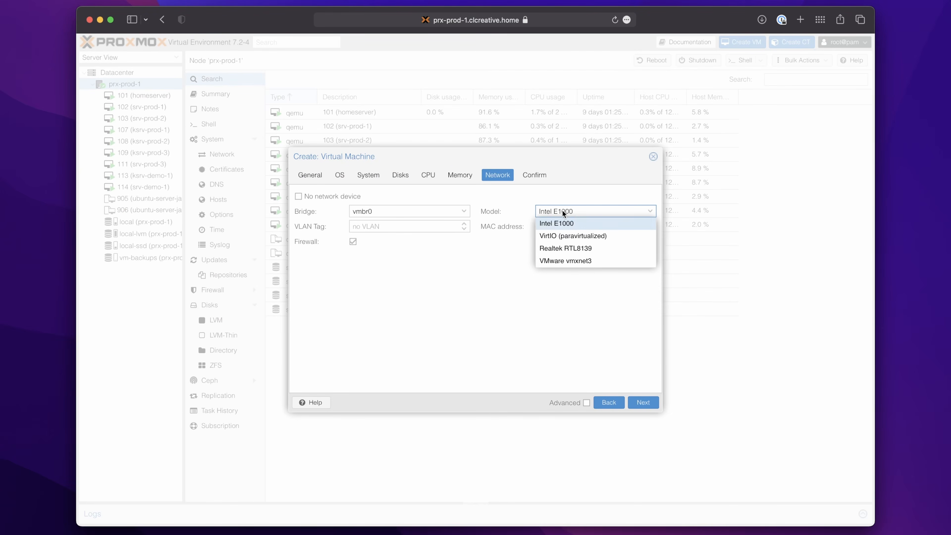
left_click(567, 240)
left_click(352, 240)
left_click(642, 405)
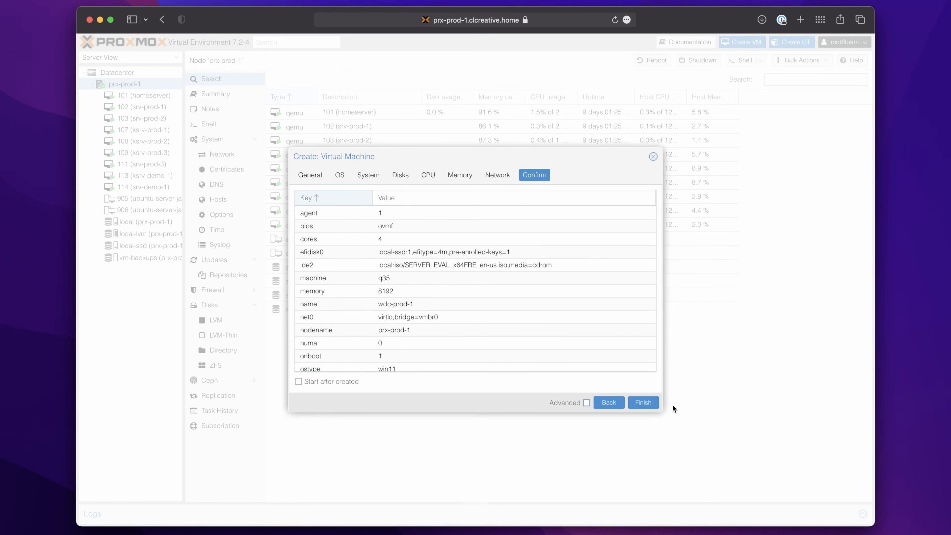
left_click(642, 402)
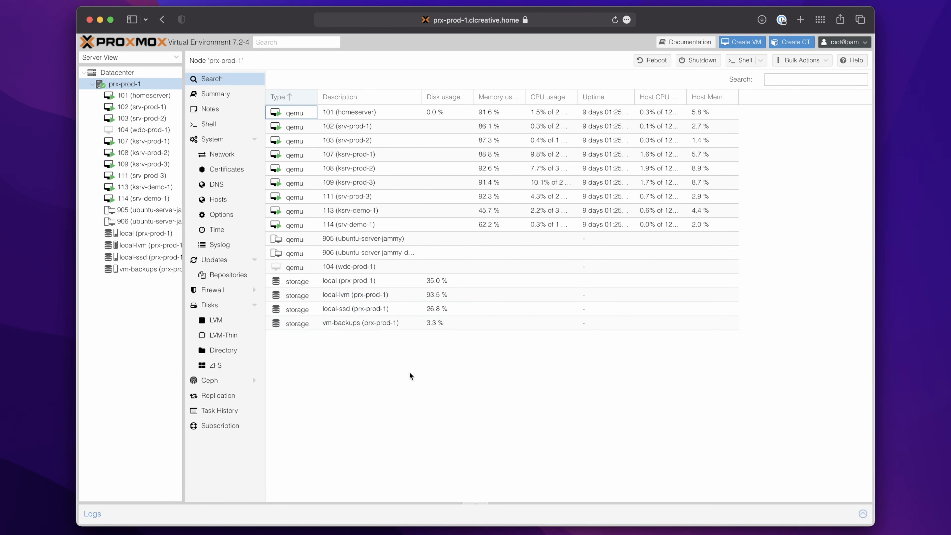
Add a CD/DVD drive to VM 104 (wdc-prod-1) using virtio-win-0.1.215.iso from local storage.
left_click(143, 131)
left_click(218, 111)
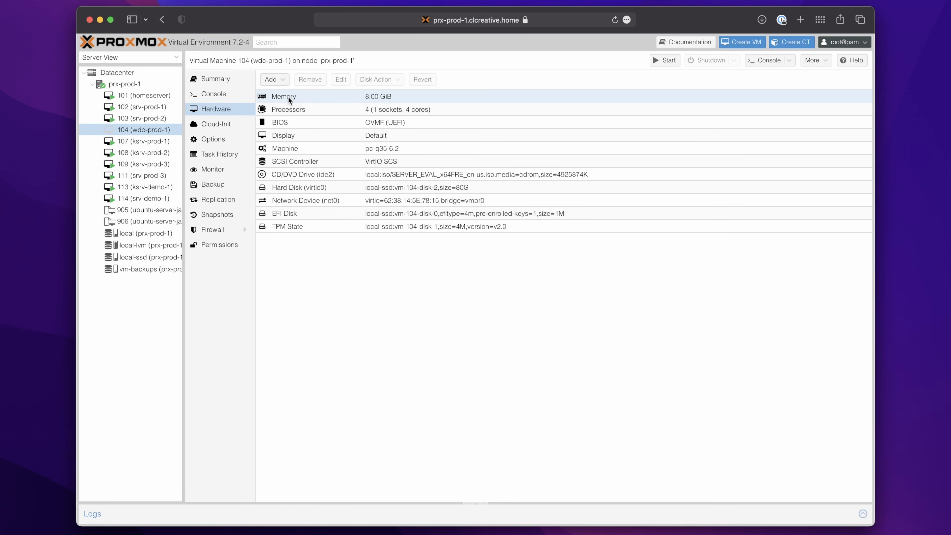
left_click(271, 80)
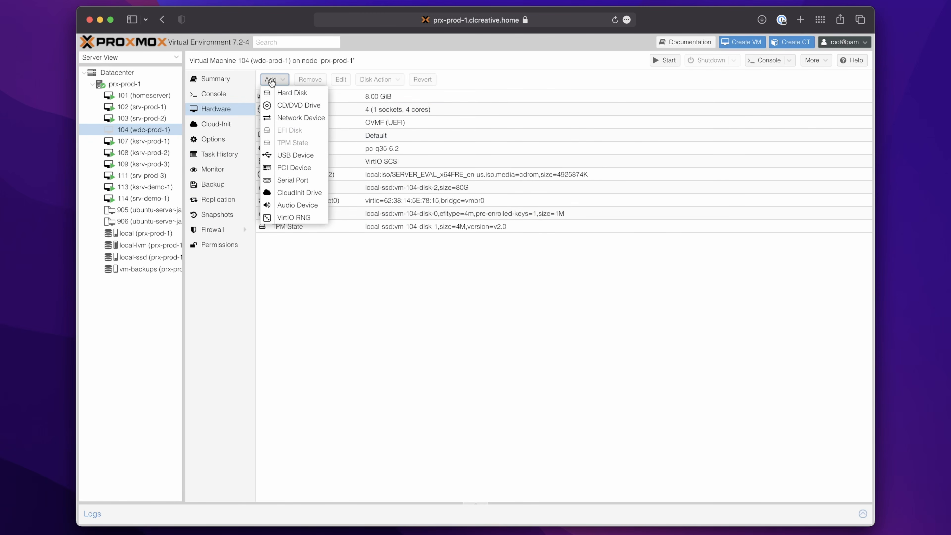
left_click(295, 106)
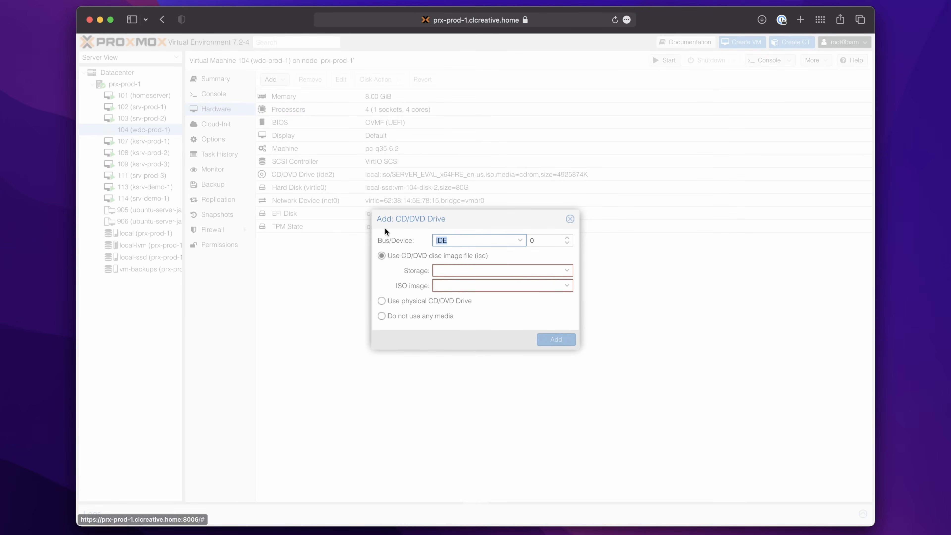
left_click(520, 268)
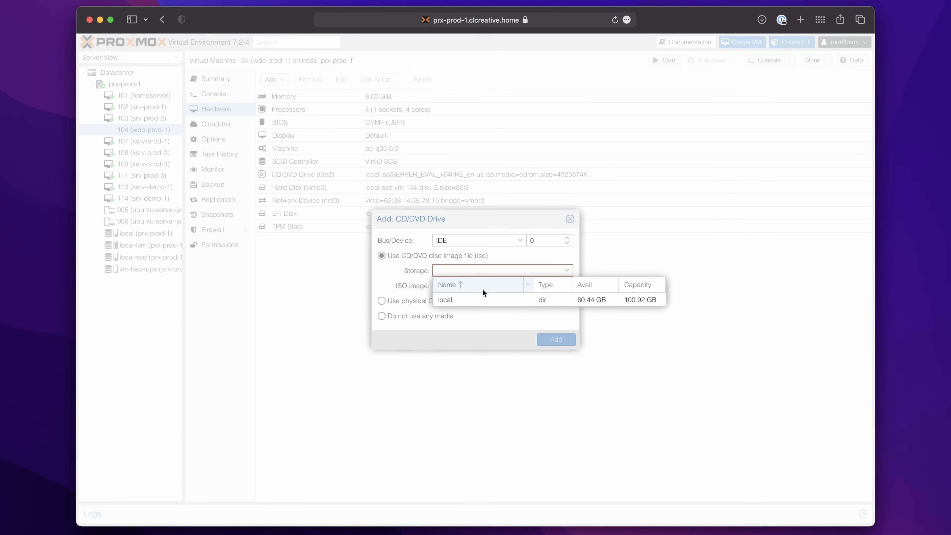
left_click(475, 300)
left_click(484, 287)
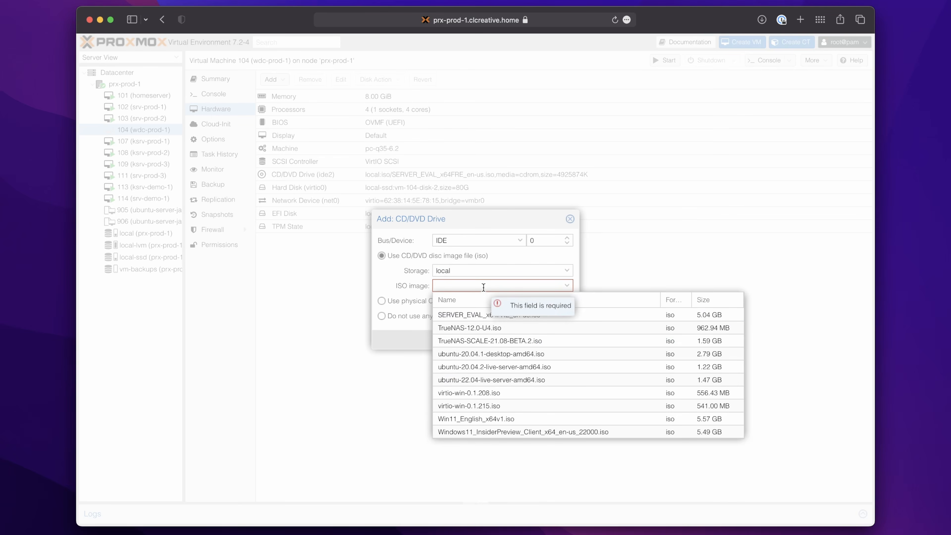
left_click(472, 406)
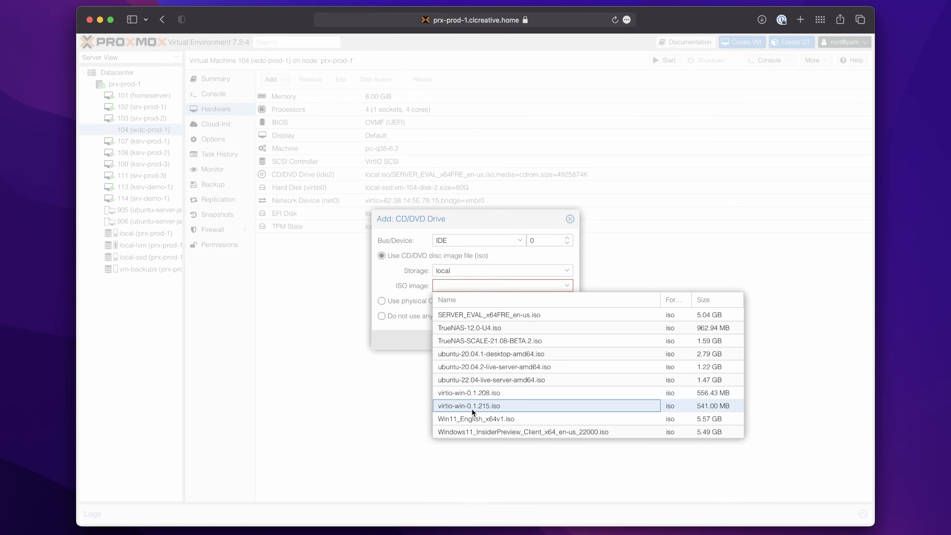
left_click(555, 340)
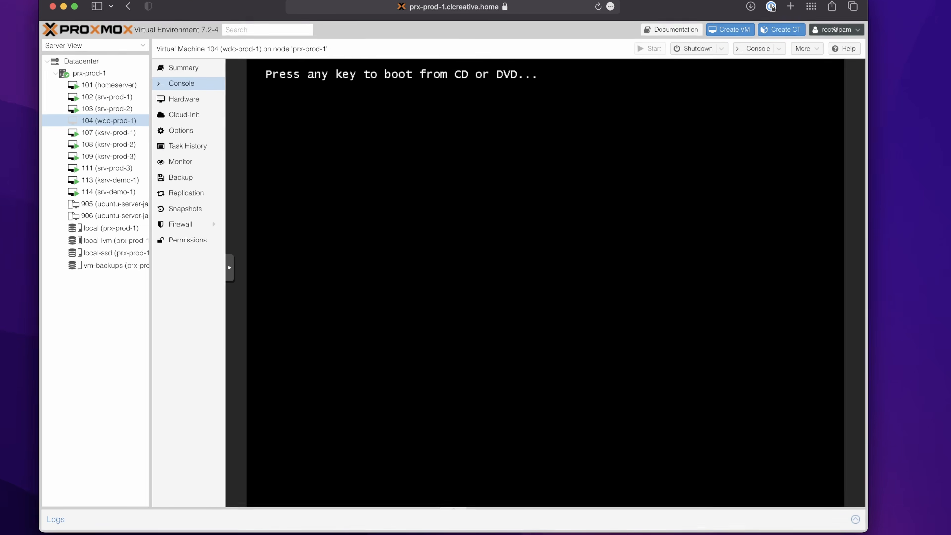
Boot the VM from the installation disc and set the time and currency format to German.
key("Return")
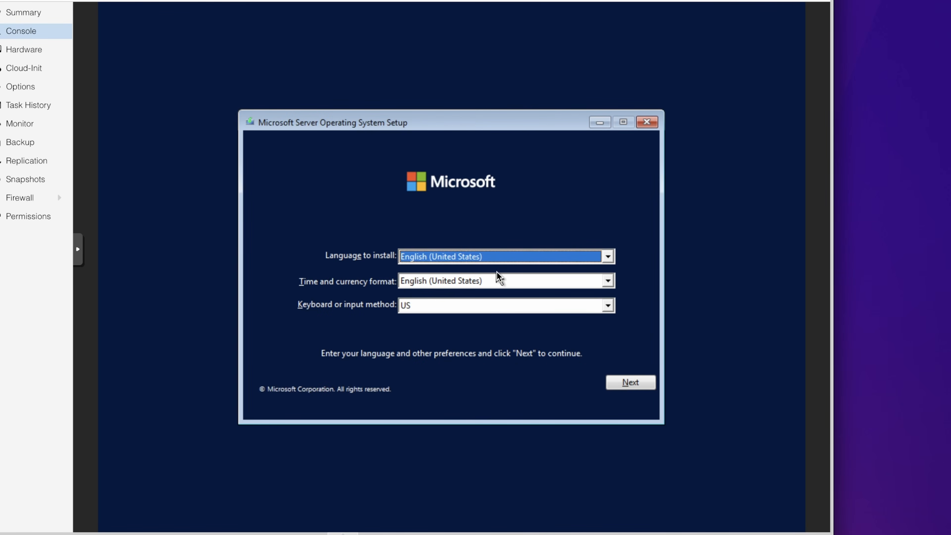
left_click(487, 282)
type("german")
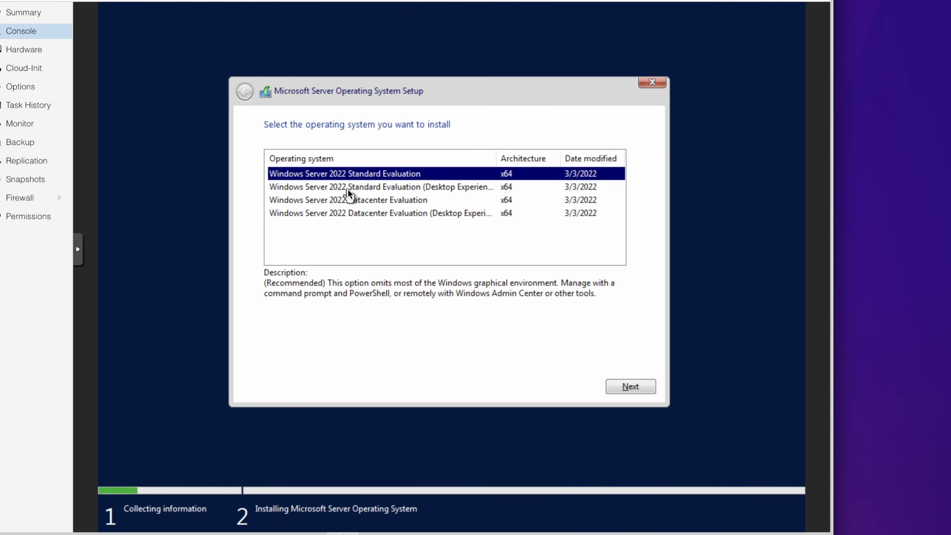
Choose Windows Server 2022 Standard Evaluation (Desktop Experience) as the operating system and accept the license terms.
left_click(348, 190)
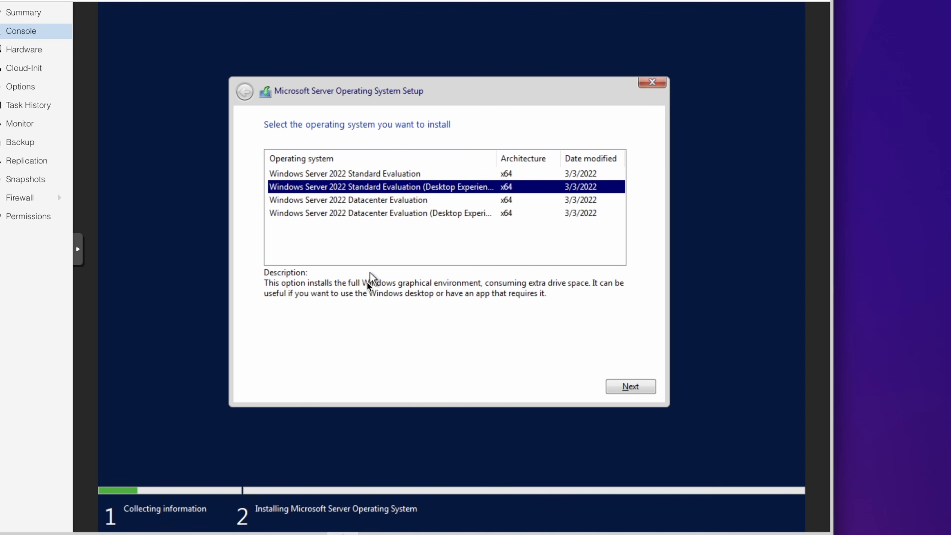
left_click(631, 386)
left_click(354, 365)
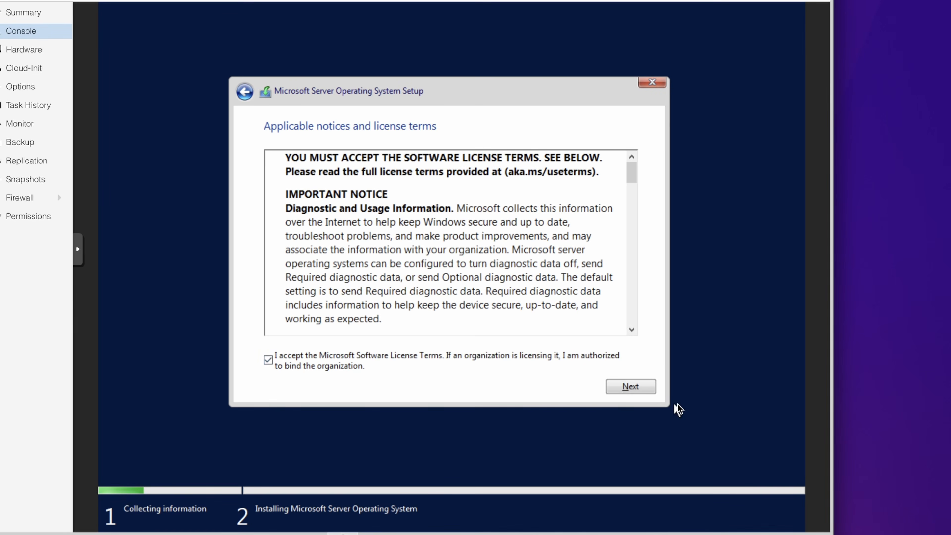
left_click(627, 390)
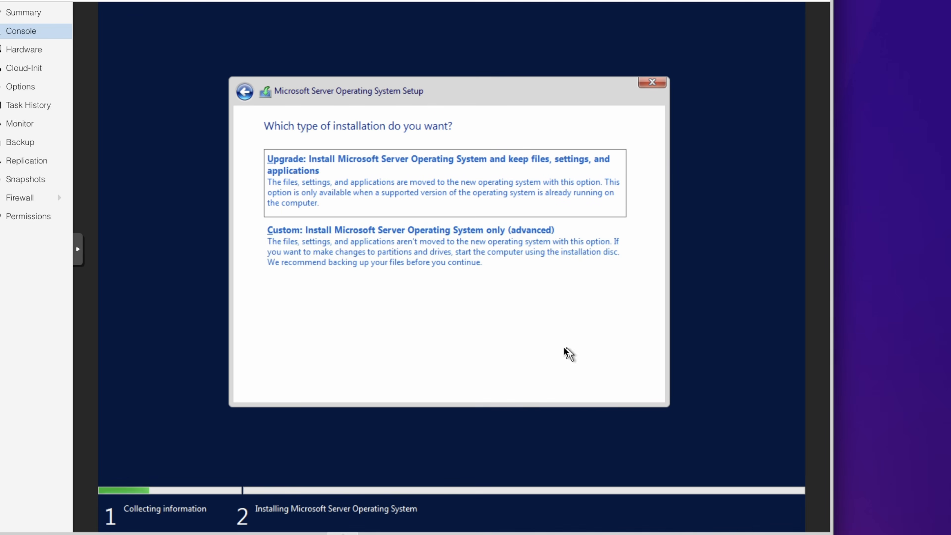
For a custom installation, load the VirtIO SCSI controller driver from amd64\2k22 on the virtio-win CD and install onto Drive 0's unallocated space.
left_click(387, 256)
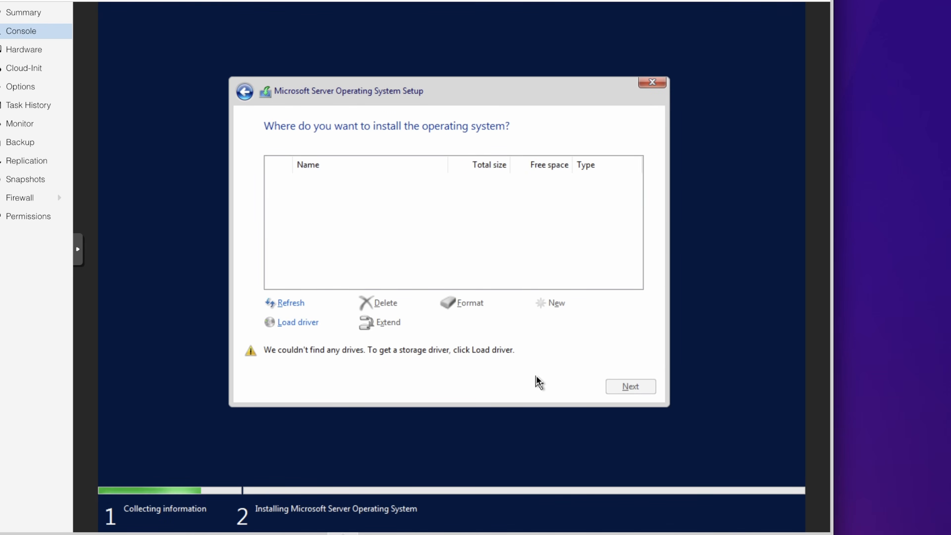
left_click(315, 324)
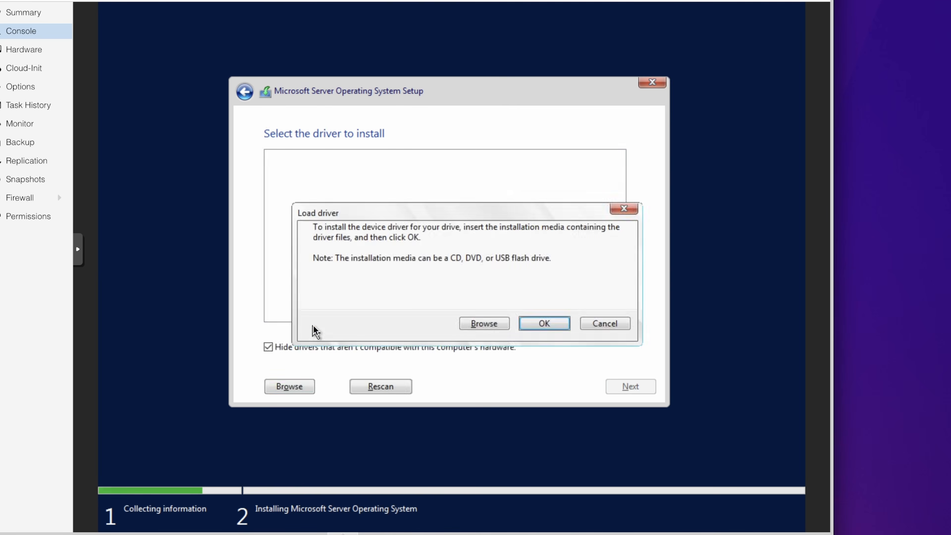
left_click(484, 324)
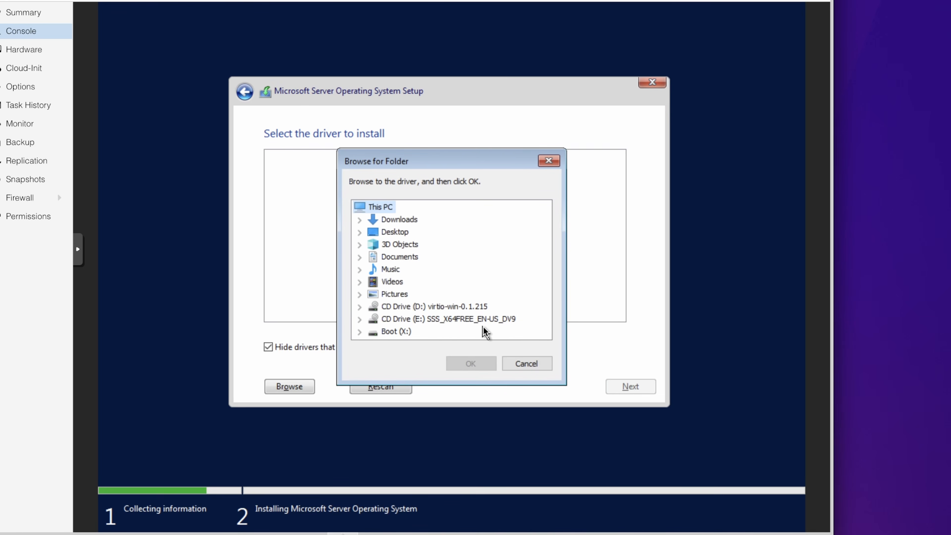
left_click(360, 307)
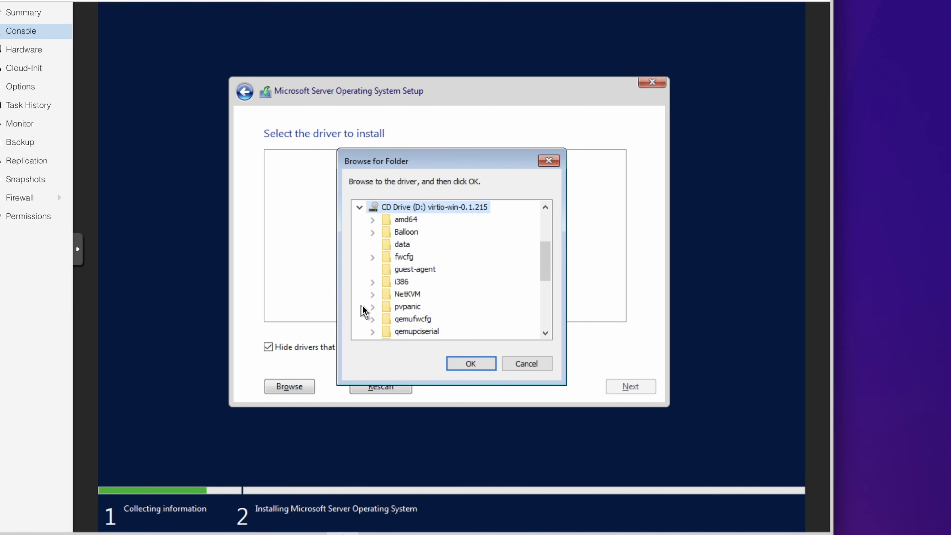
left_click(402, 220)
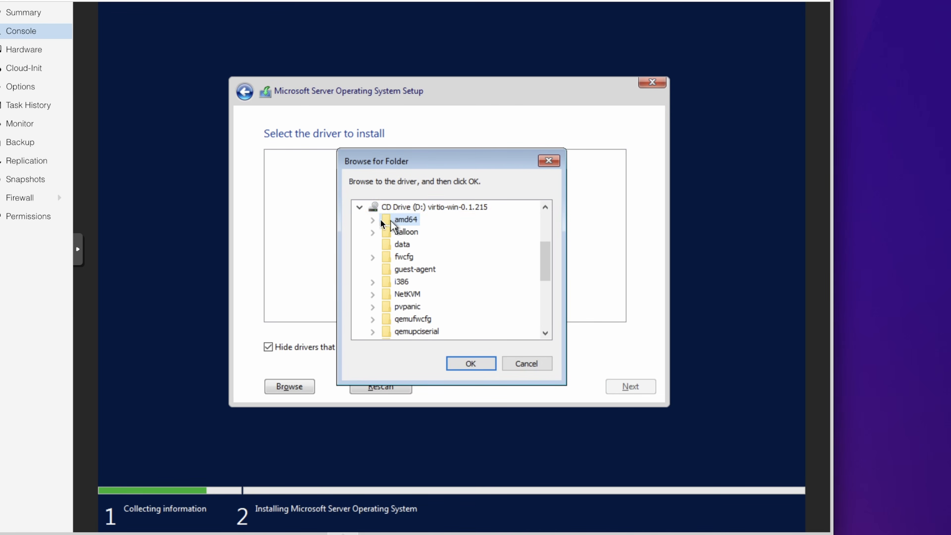
left_click(372, 219)
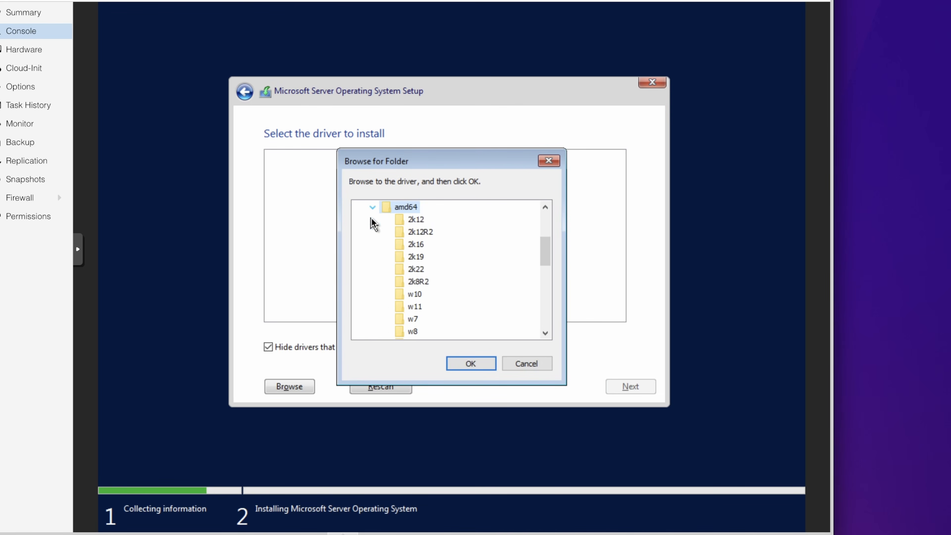
left_click(422, 224)
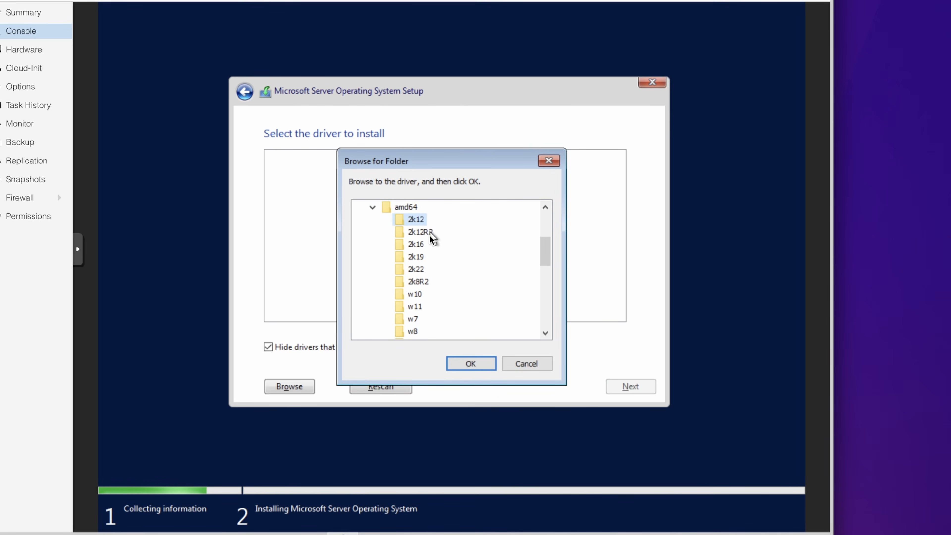
left_click(424, 268)
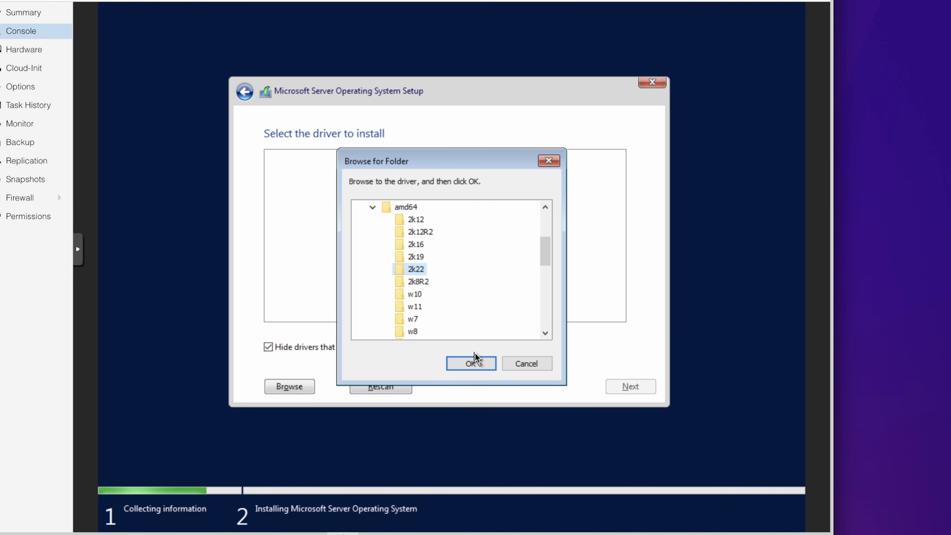
left_click(478, 365)
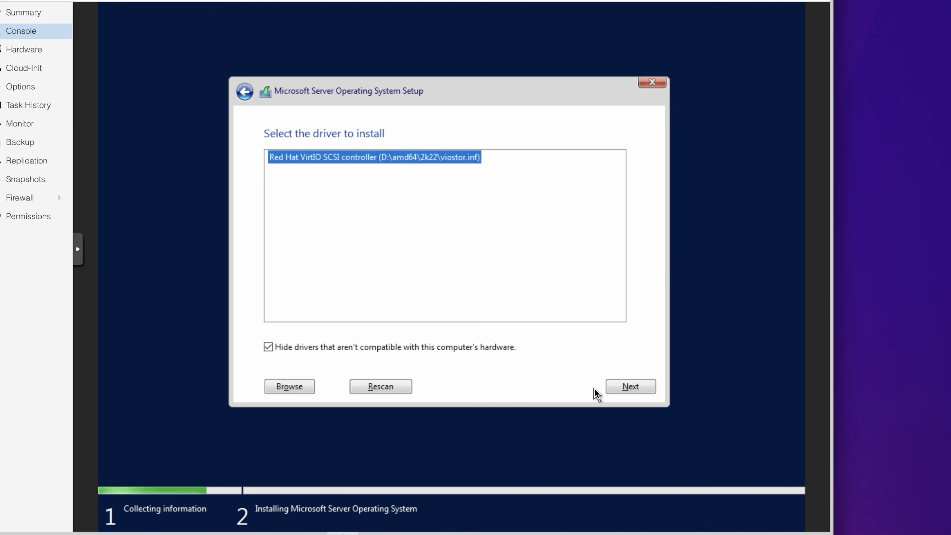
left_click(628, 385)
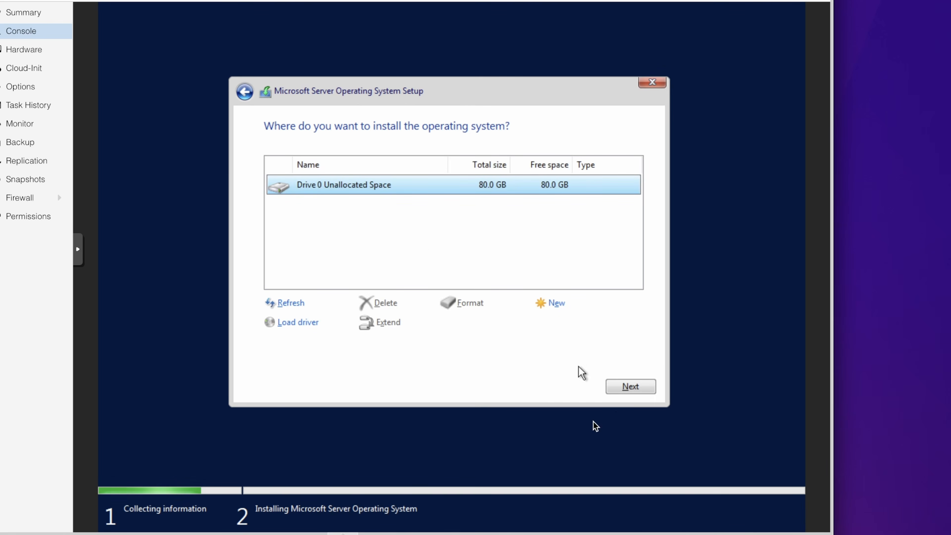
left_click(626, 387)
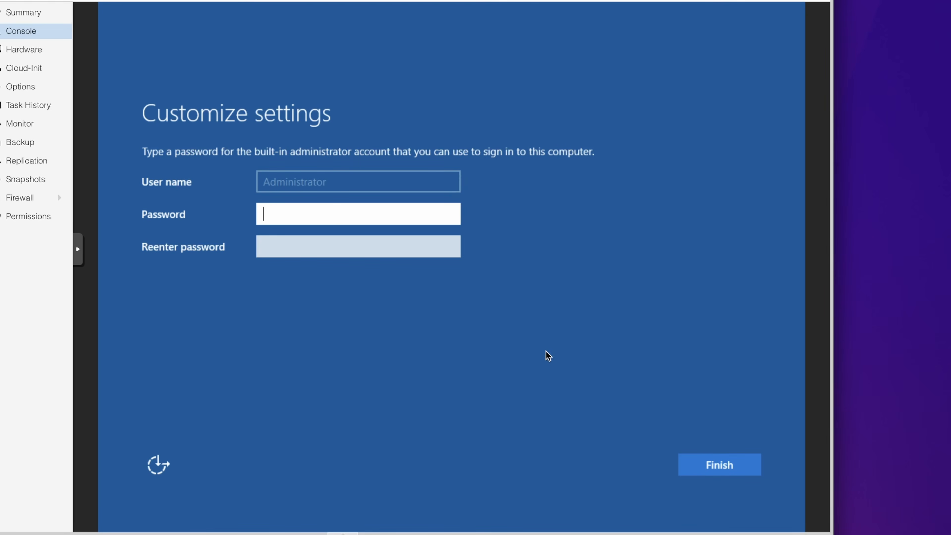
Enter and confirm the password for the built-in Administrator account and finish the setup.
type("********")
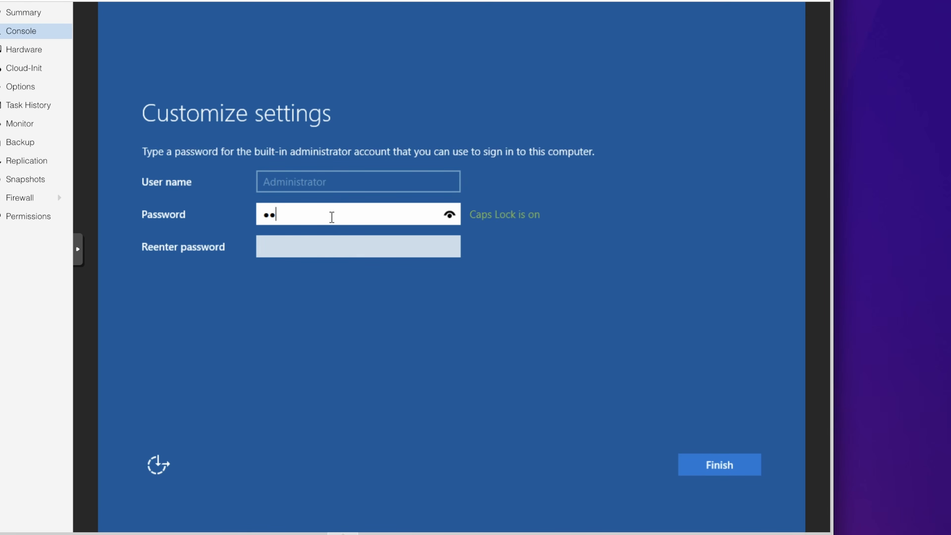
key("Tab")
left_click(712, 472)
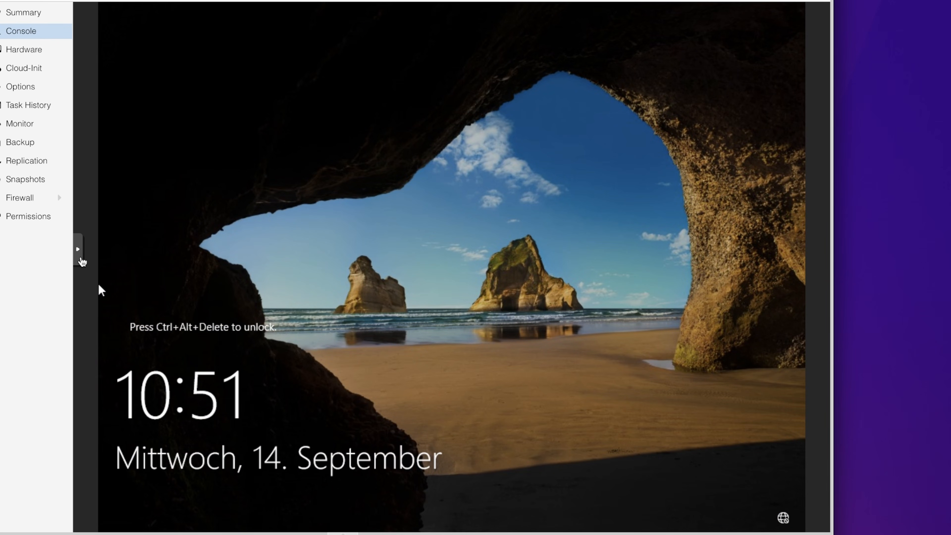
Unlock the VM by sending Ctrl+Alt+Delete through the console and sign in with the Administrator password.
left_click(78, 249)
left_click(87, 248)
left_click(142, 348)
left_click(113, 262)
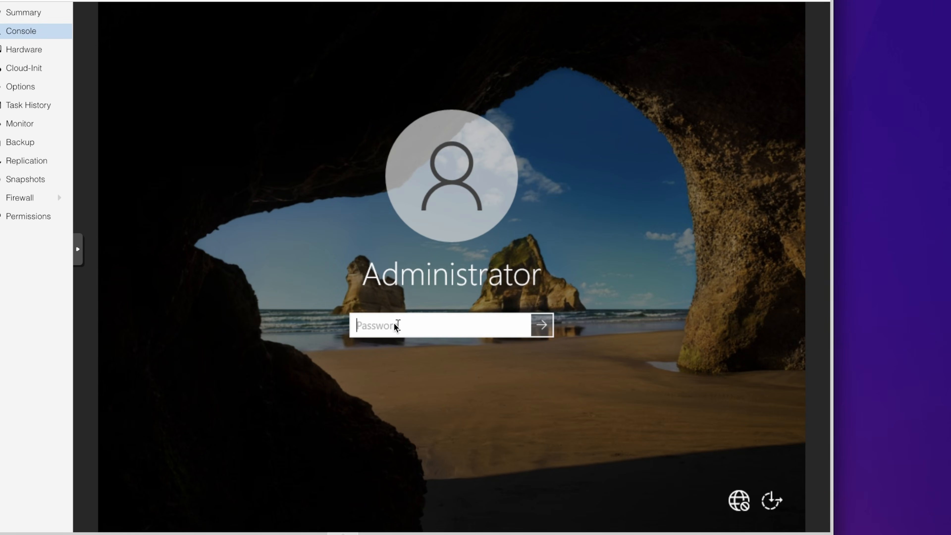
type("••••••••")
key("Return")
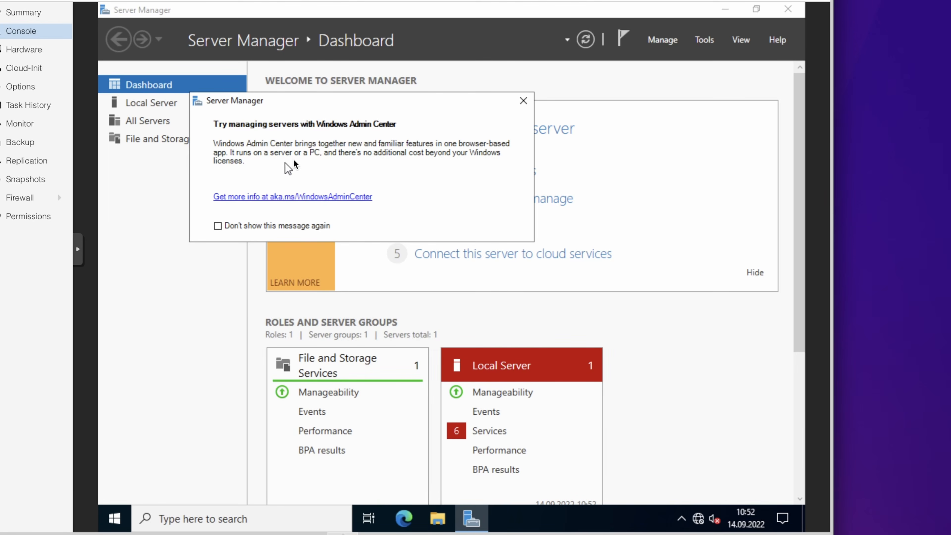
Dismiss the Windows Admin Center message so it does not show again, and close Server Manager.
left_click(240, 226)
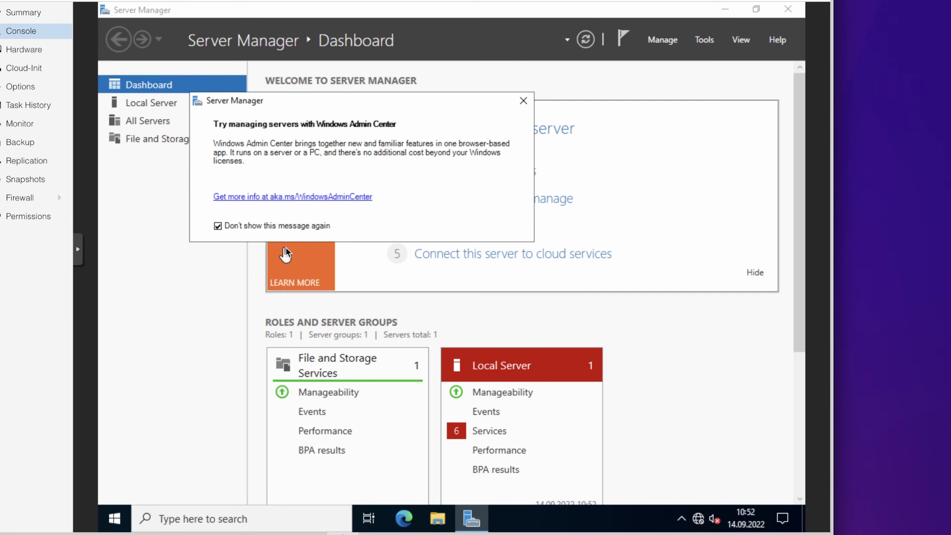
left_click(523, 101)
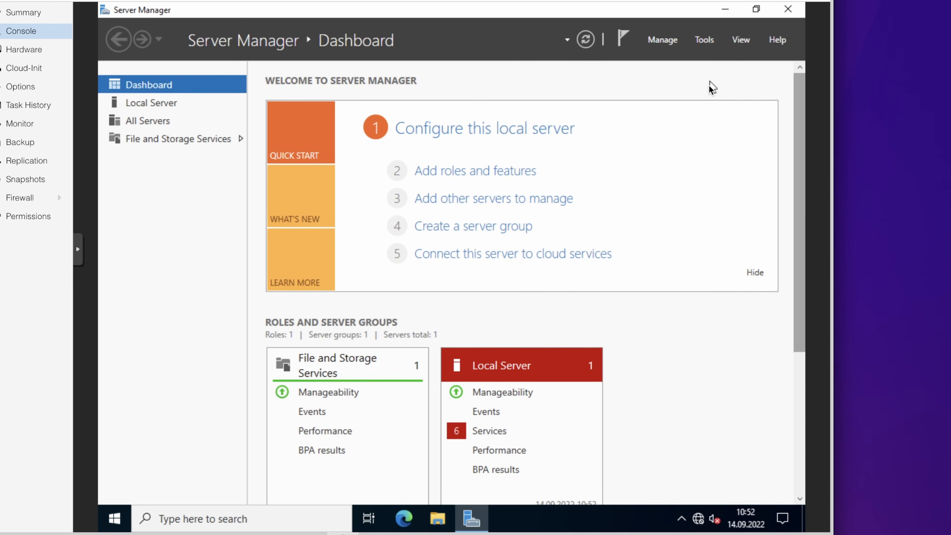
left_click(786, 9)
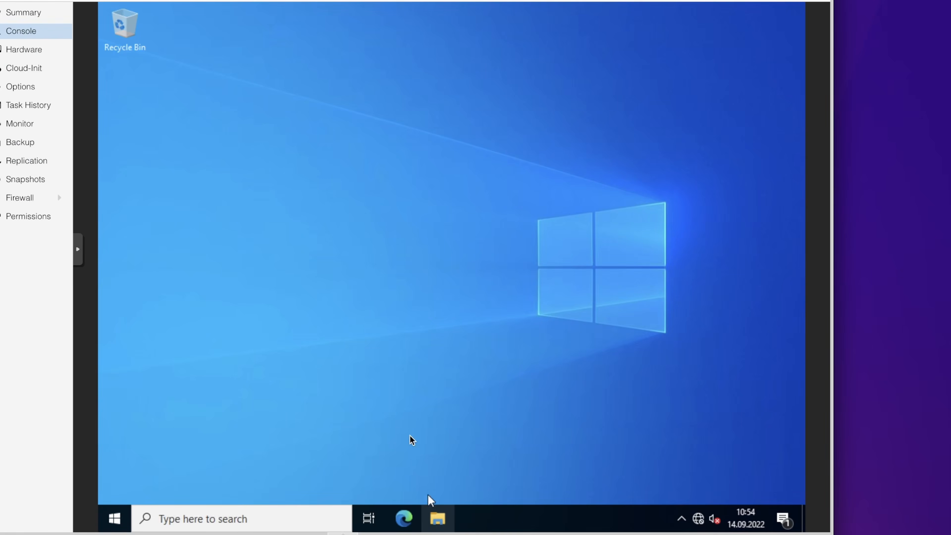
Run the virtio-win-gt-x64 installer from the virtio-win CD and accept its license agreement.
left_click(437, 518)
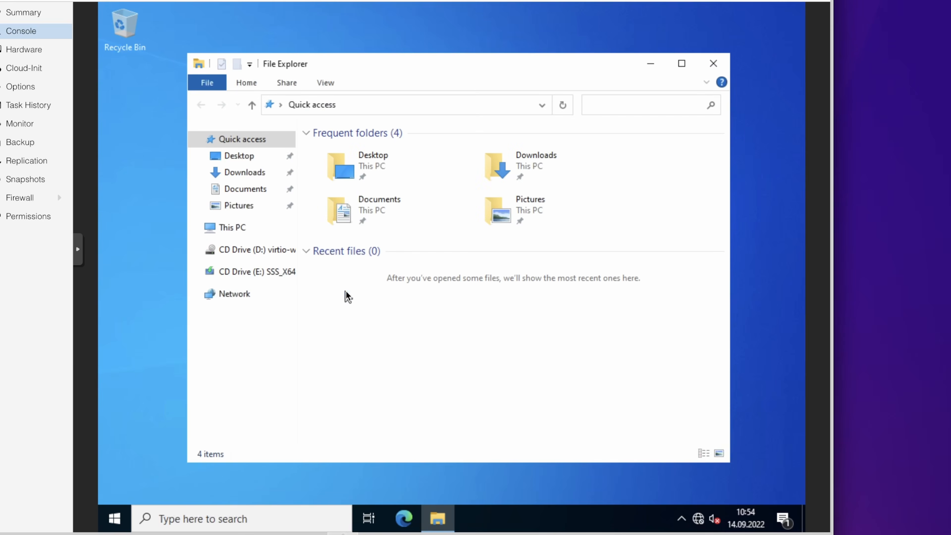
left_click(248, 257)
scroll(352, 404, "down", 2)
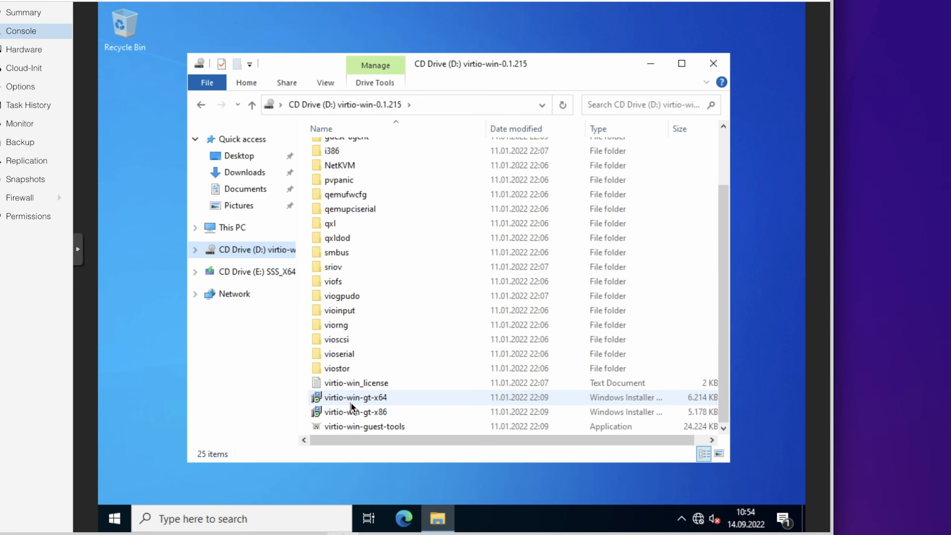
double_click(352, 400)
key("Return")
left_click(391, 337)
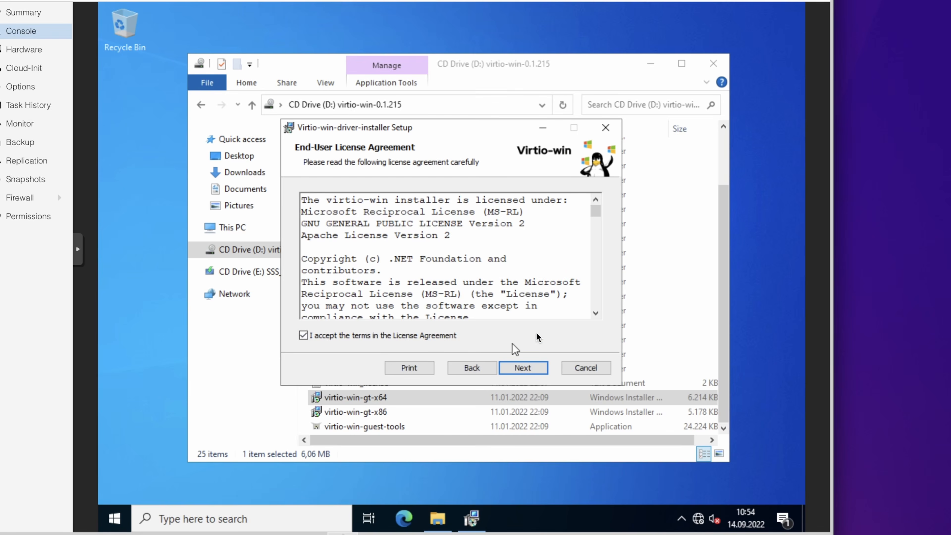
left_click(534, 367)
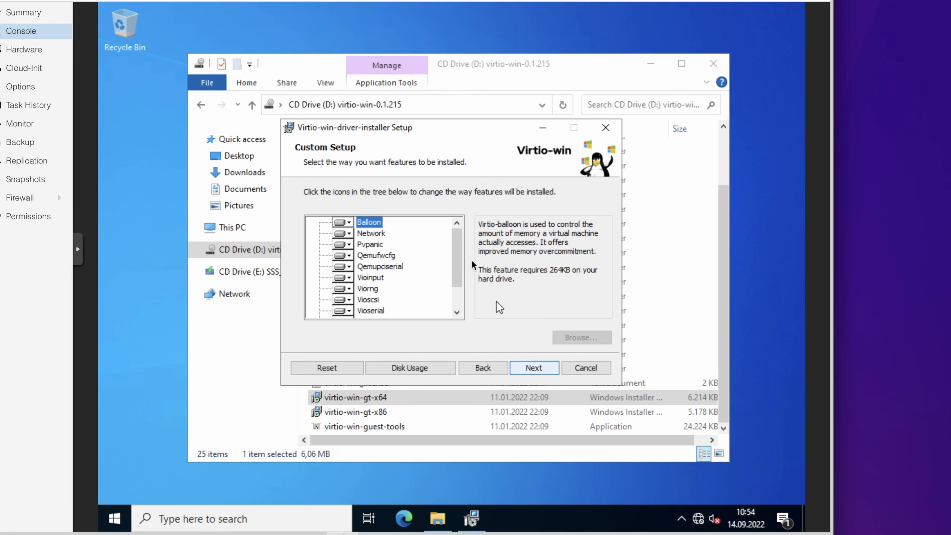
Review the installer's driver features, reading the descriptions of Balloon, Network and Vioscsi.
scroll(453, 296, "down", 3)
scroll(454, 296, "up", 2)
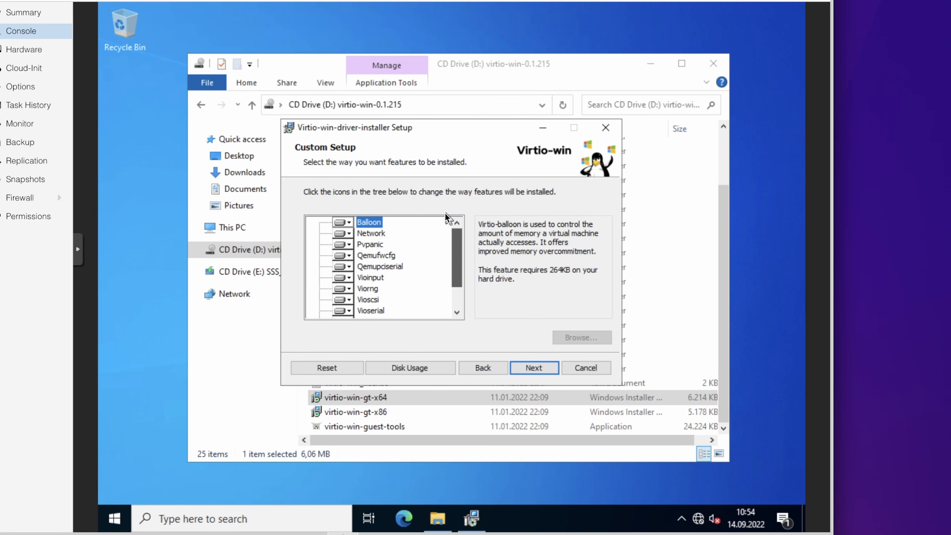
left_click(348, 223)
left_click(400, 221)
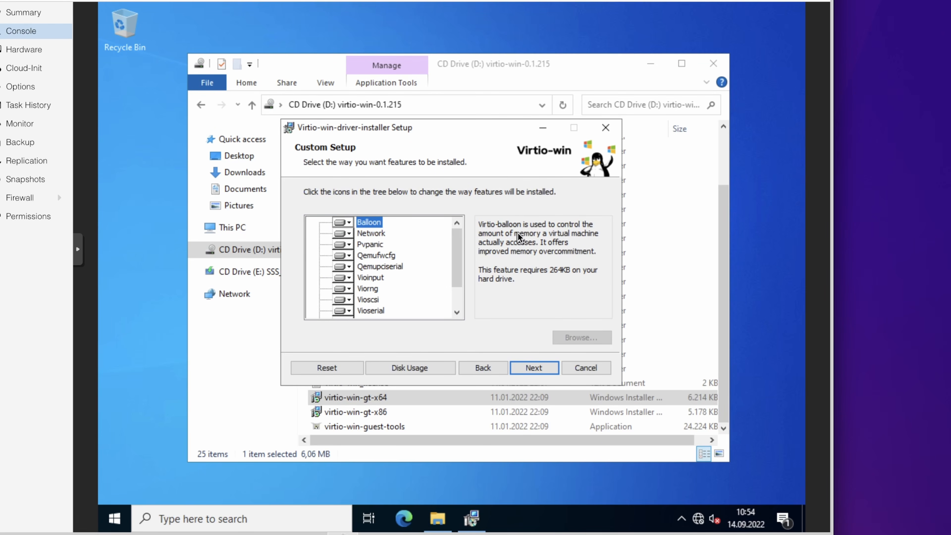
left_click(376, 234)
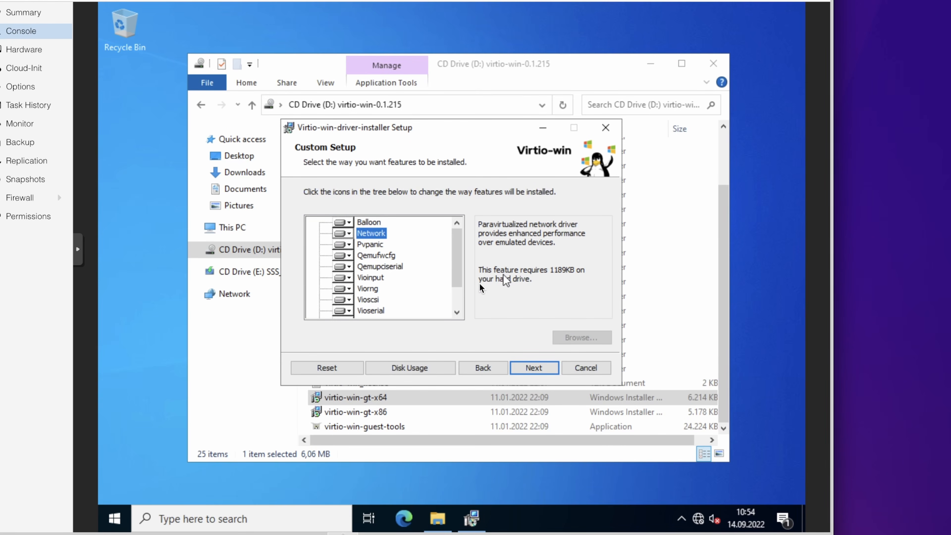
left_click(369, 300)
scroll(422, 283, "down", 1)
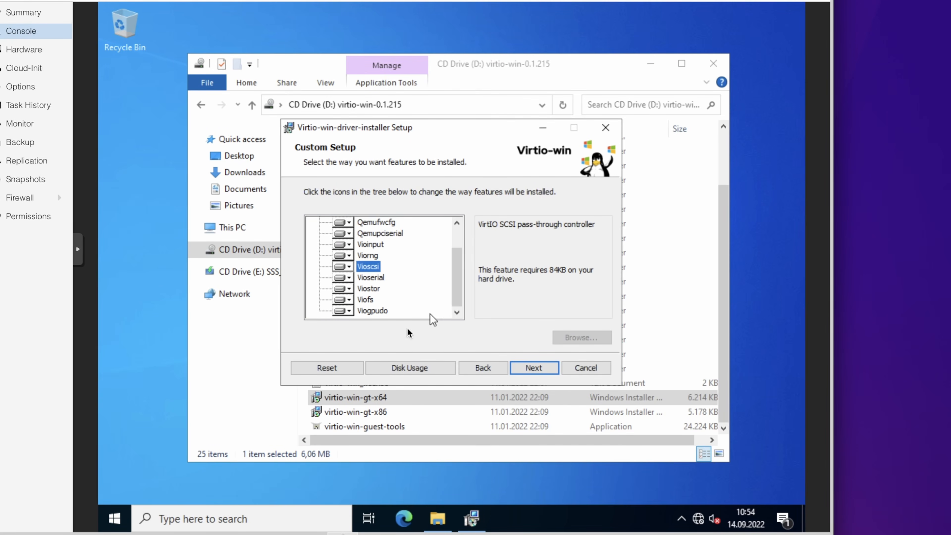
Install the default VirtIO driver features, allowing network discovery and trusting the Red Hat device software, and close File Explorer.
left_click(533, 368)
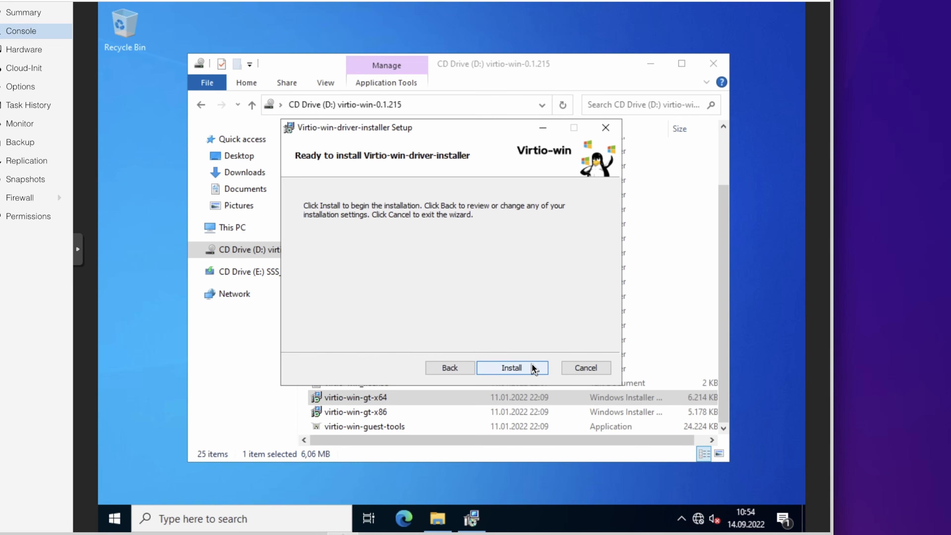
left_click(529, 370)
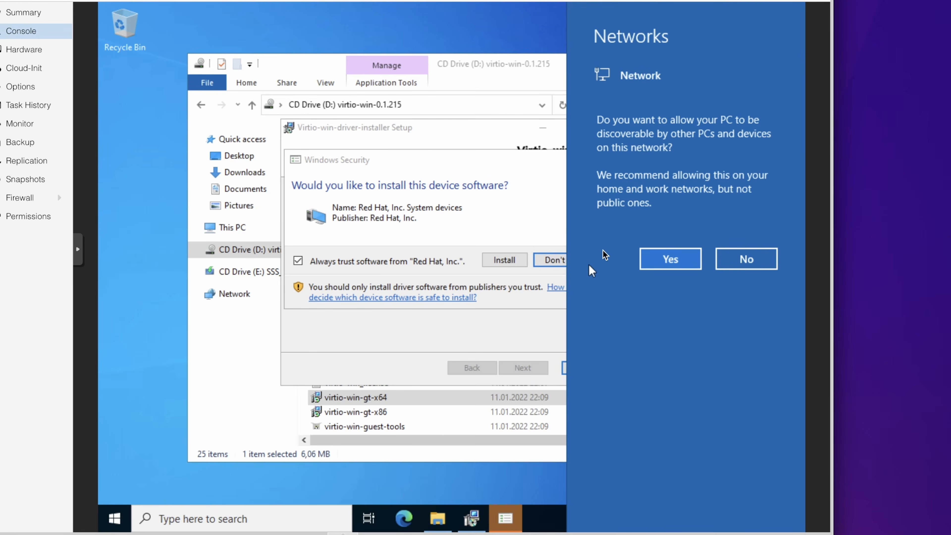
left_click(671, 260)
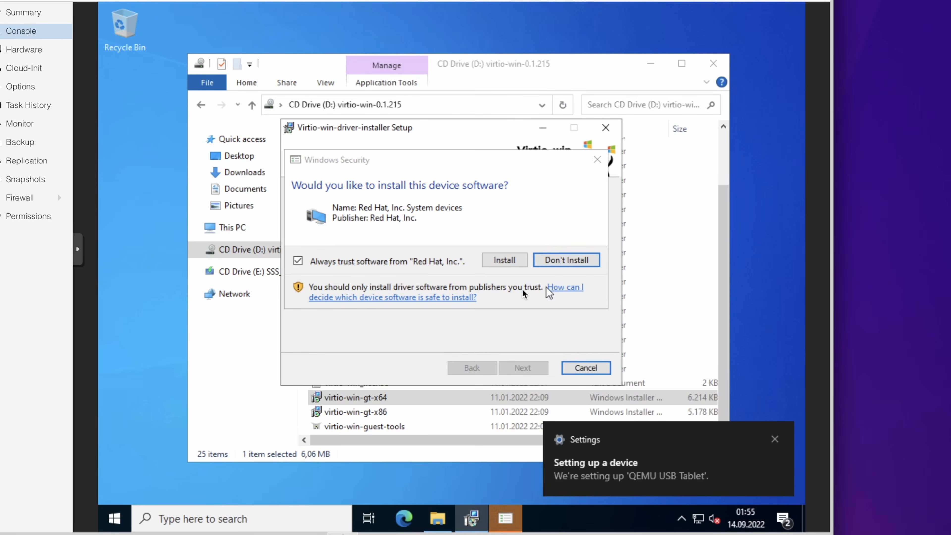
left_click(502, 262)
left_click(525, 366)
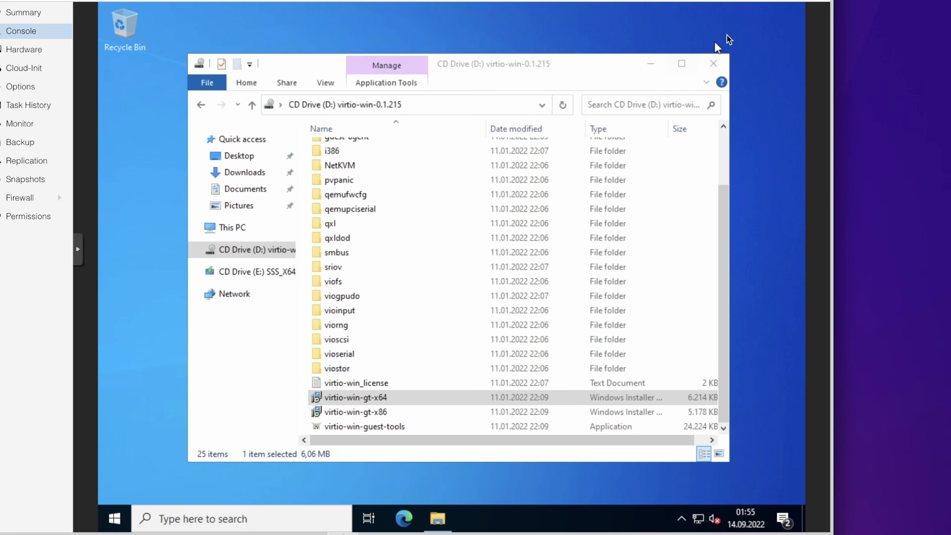
left_click(713, 69)
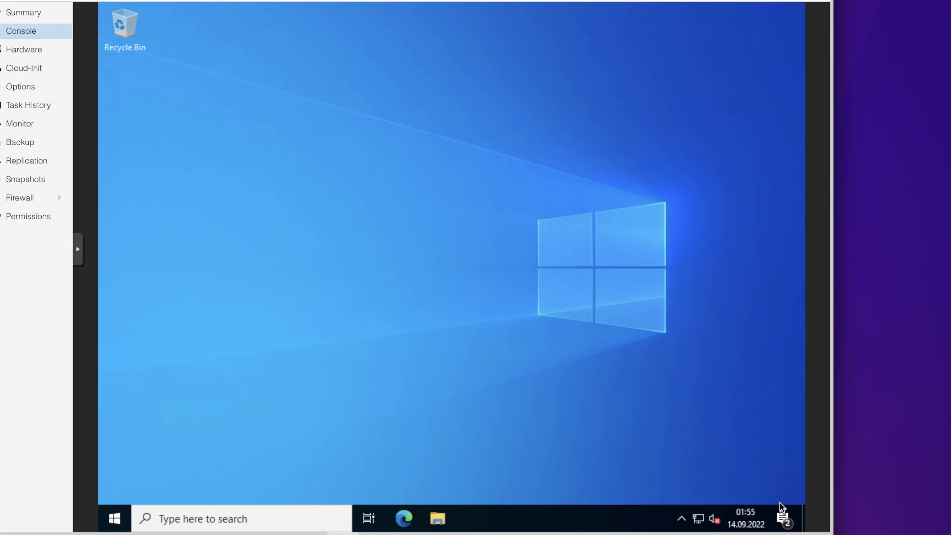
Clear the Settings notifications in Windows and close the notification pane.
left_click(778, 514)
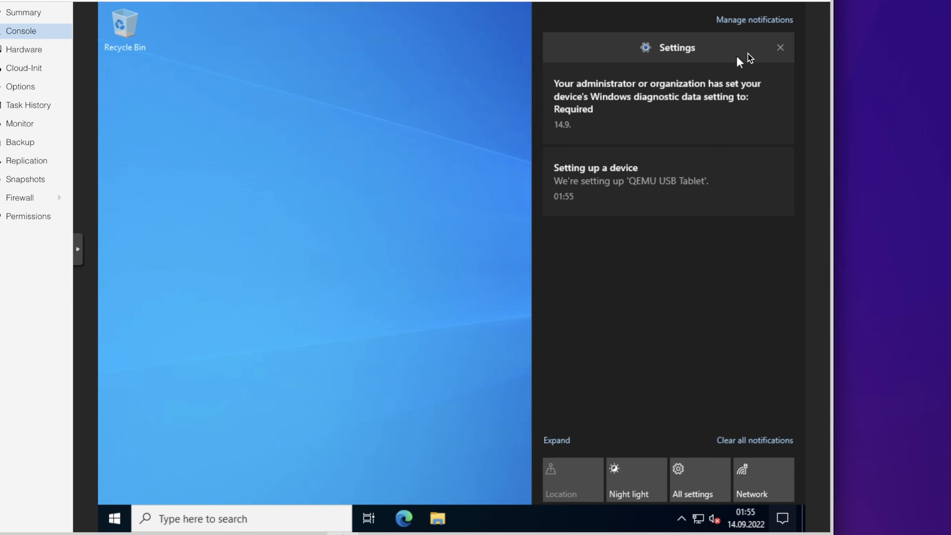
left_click(781, 48)
left_click(357, 164)
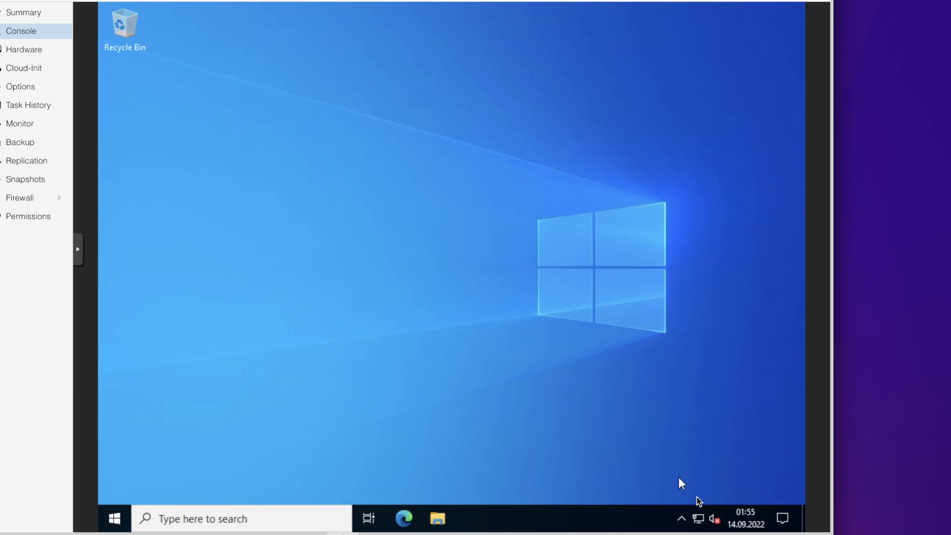
Open the properties of the Ethernet Instance 0 adapter from the Windows network settings.
left_click(704, 526)
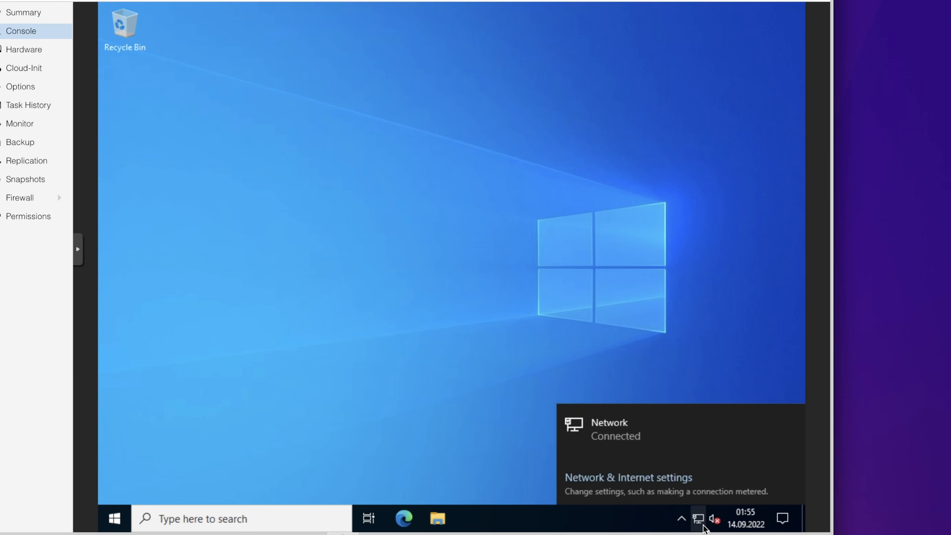
left_click(666, 477)
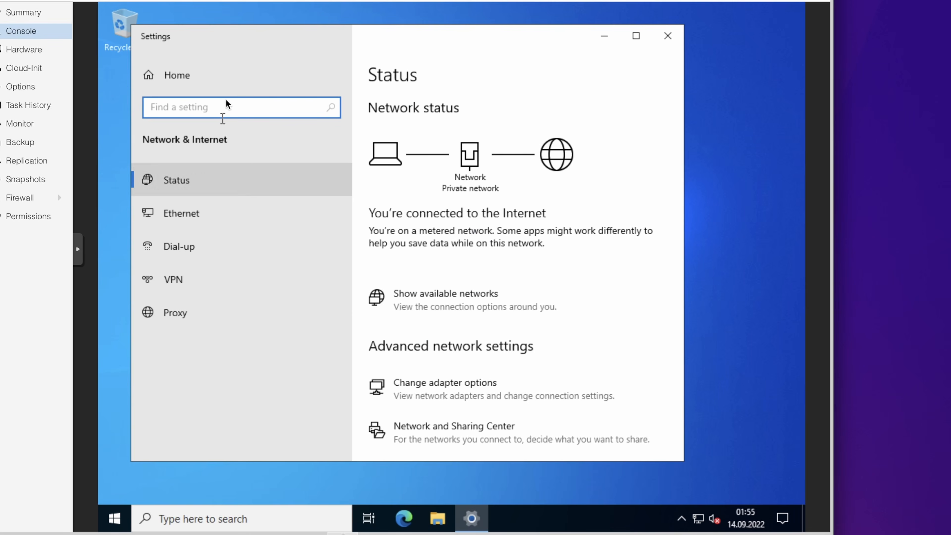
left_click(425, 391)
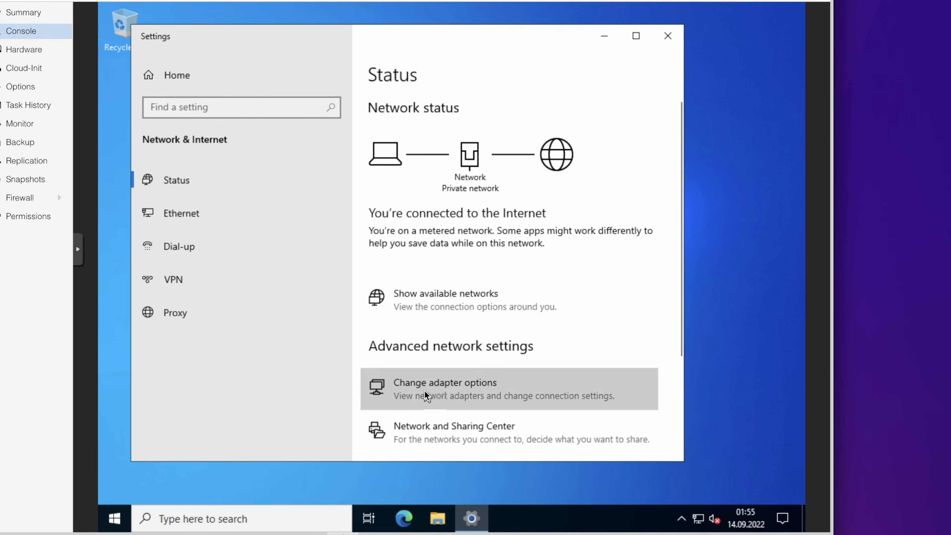
right_click(246, 142)
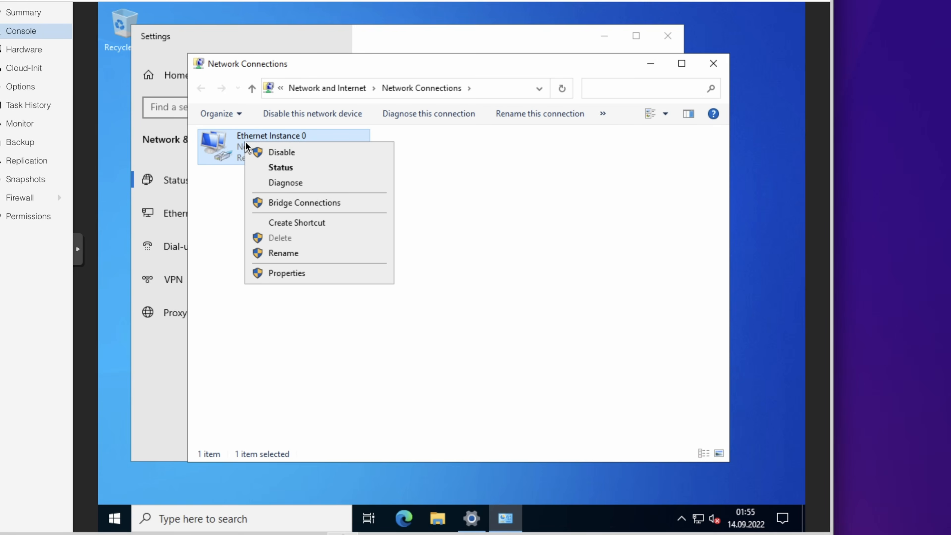
left_click(280, 271)
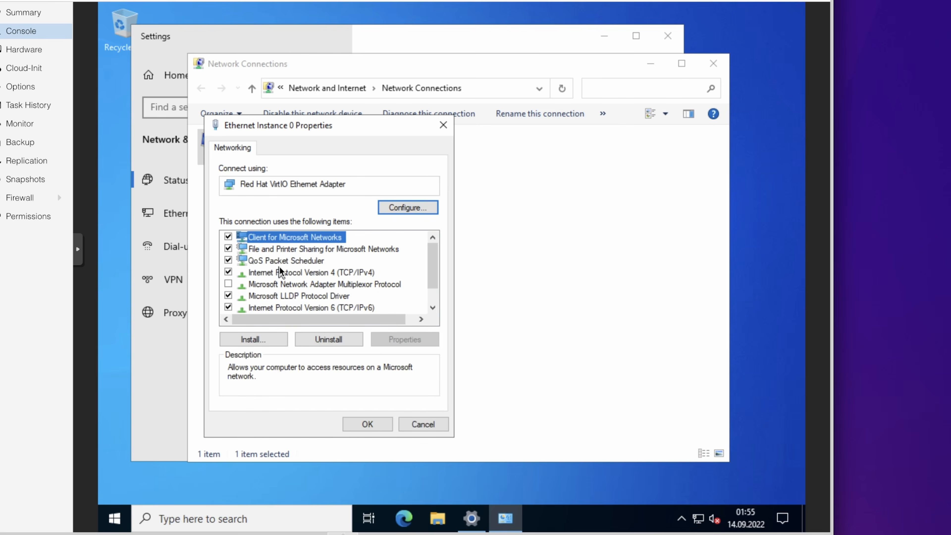
Assign static IPv4 address 10.20.0.10, subnet mask 255.255.255.0, and gateway and preferred DNS 10.20.0.1, and close Network Connections.
double_click(280, 268)
type("10.")
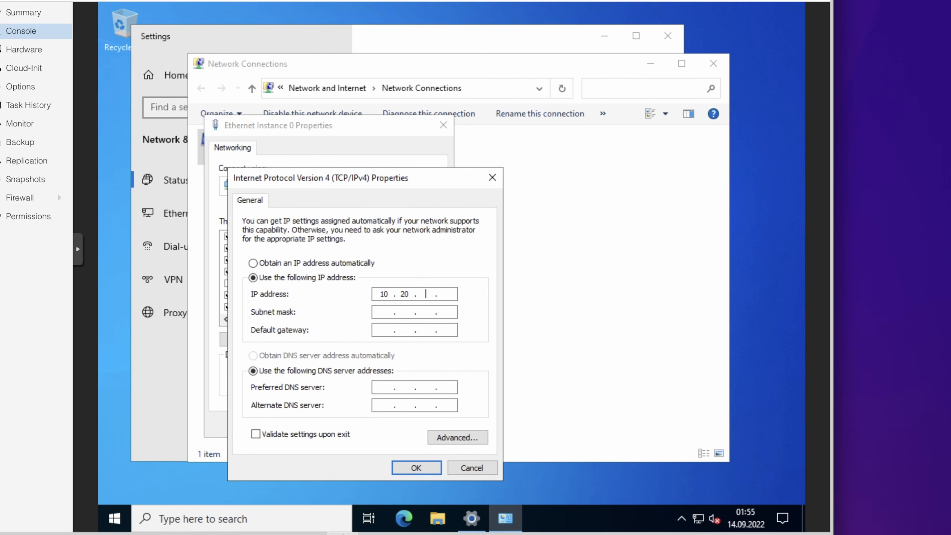
type("20.0.10")
key("Tab")
type("255")
key("Tab")
key("Tab")
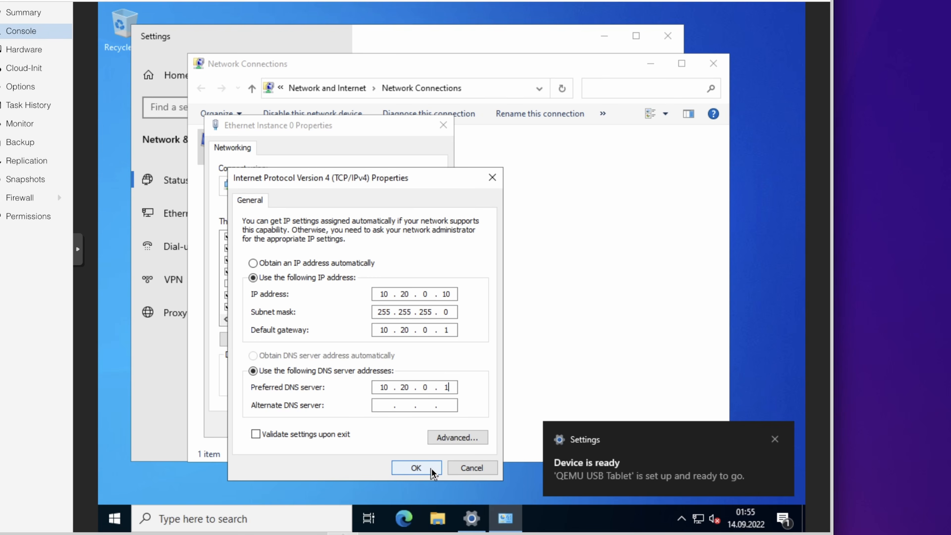
left_click(431, 469)
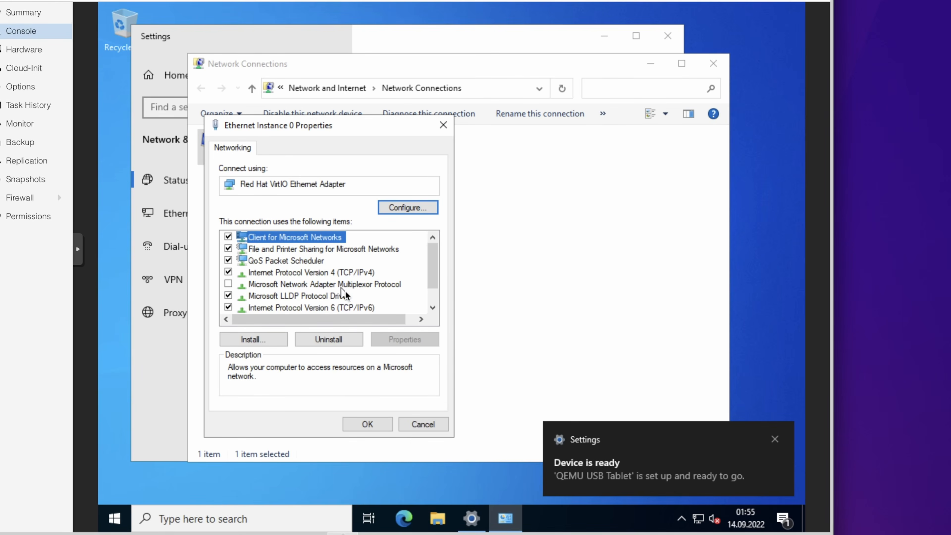
left_click(369, 424)
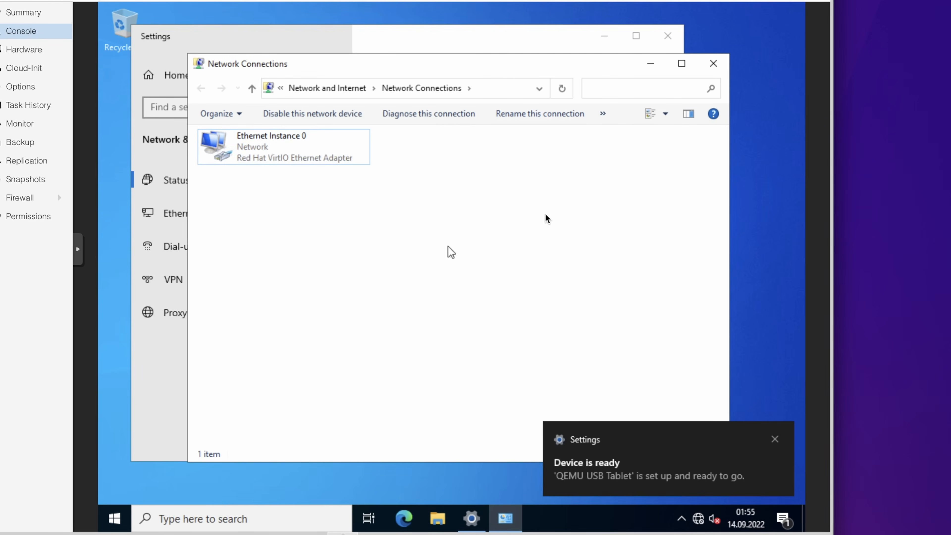
left_click(708, 71)
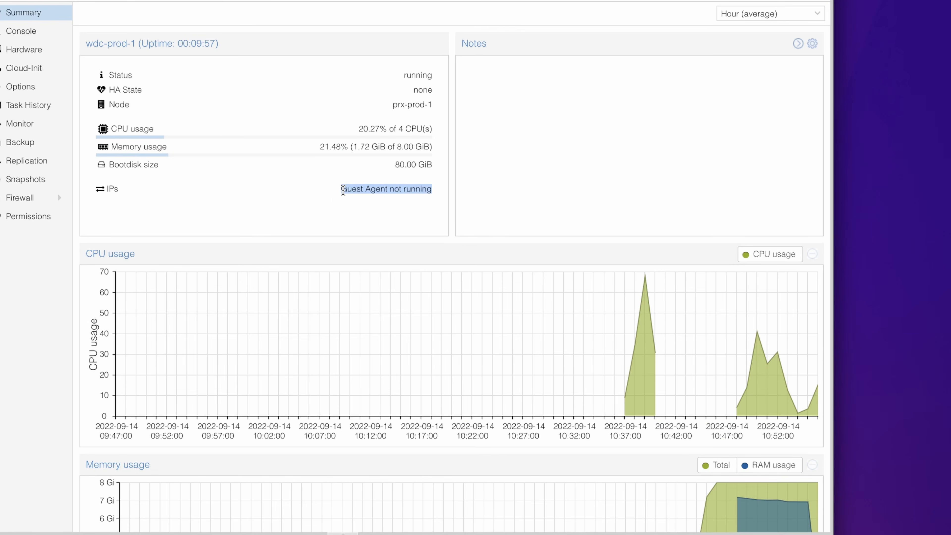
Return to the VM console and install the QEMU guest agent with qemu-ga-x86_64 from the virtio-win CD's guest-agent folder.
left_click(411, 195)
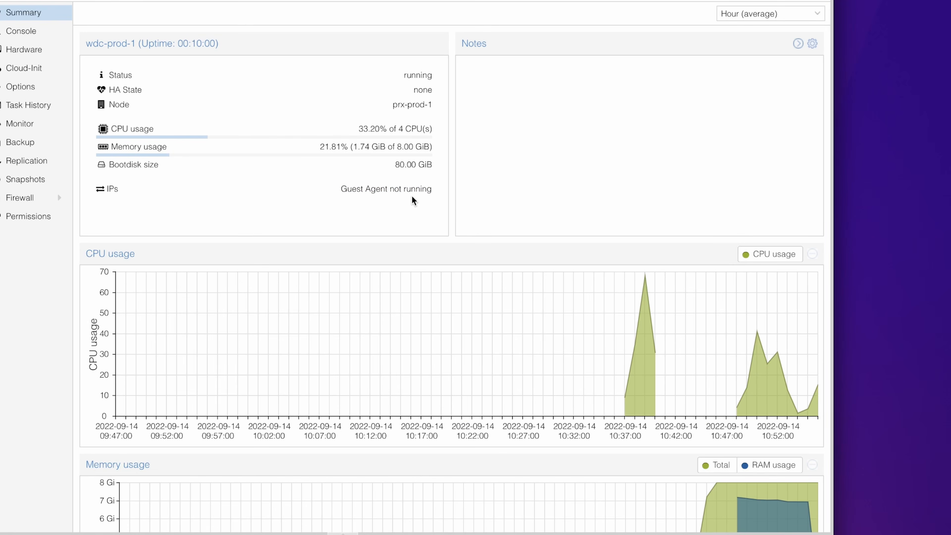
left_click(22, 35)
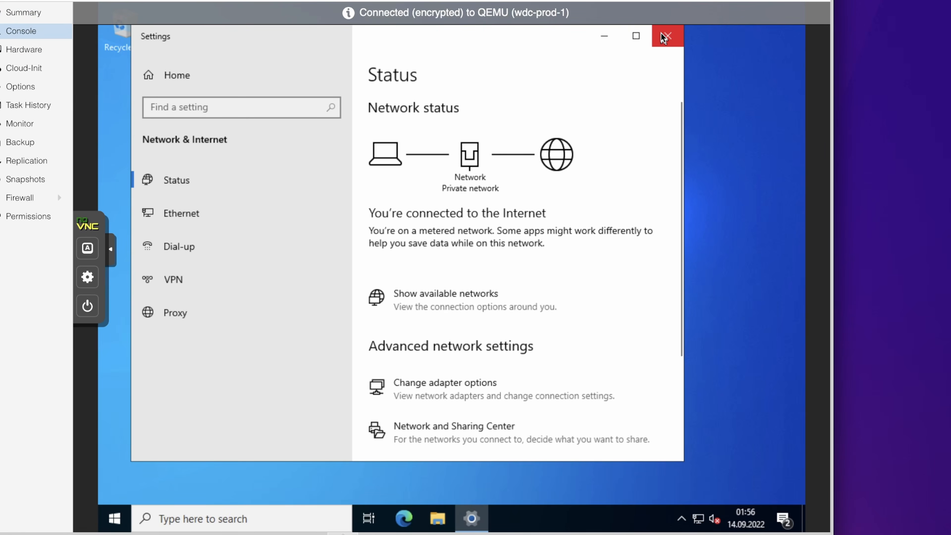
left_click(662, 34)
left_click(437, 519)
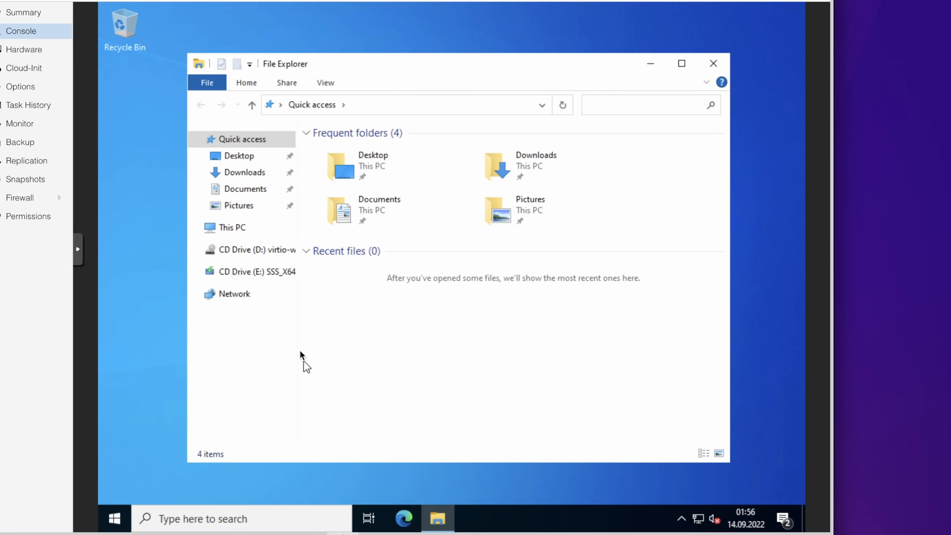
left_click(248, 255)
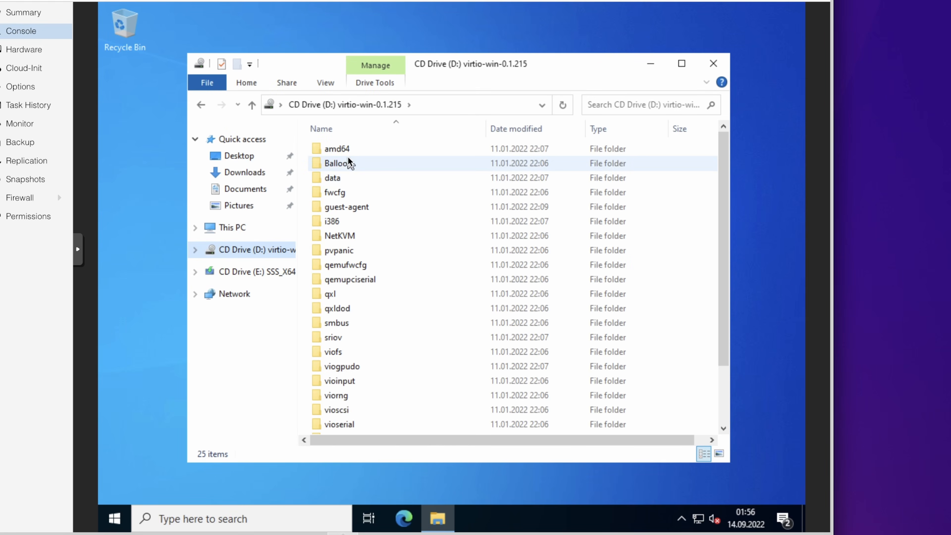
double_click(369, 207)
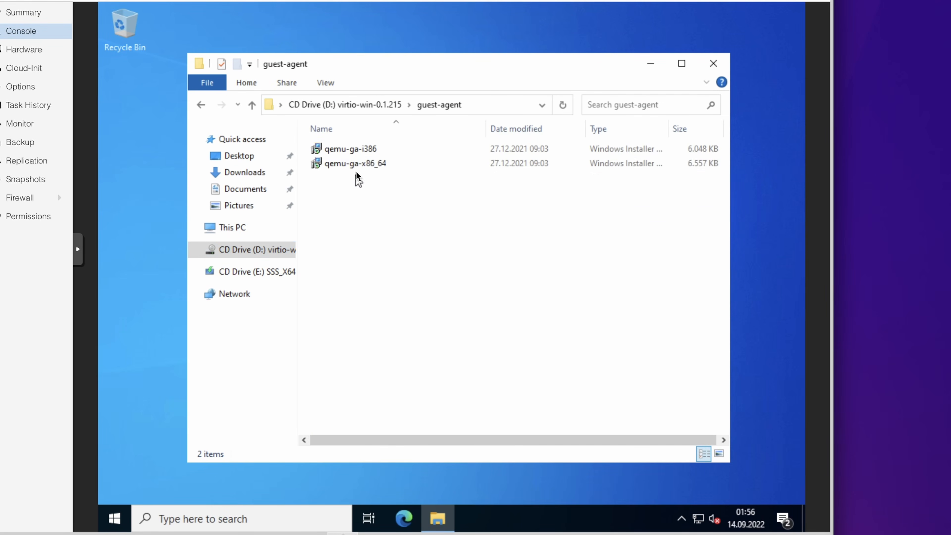
double_click(356, 158)
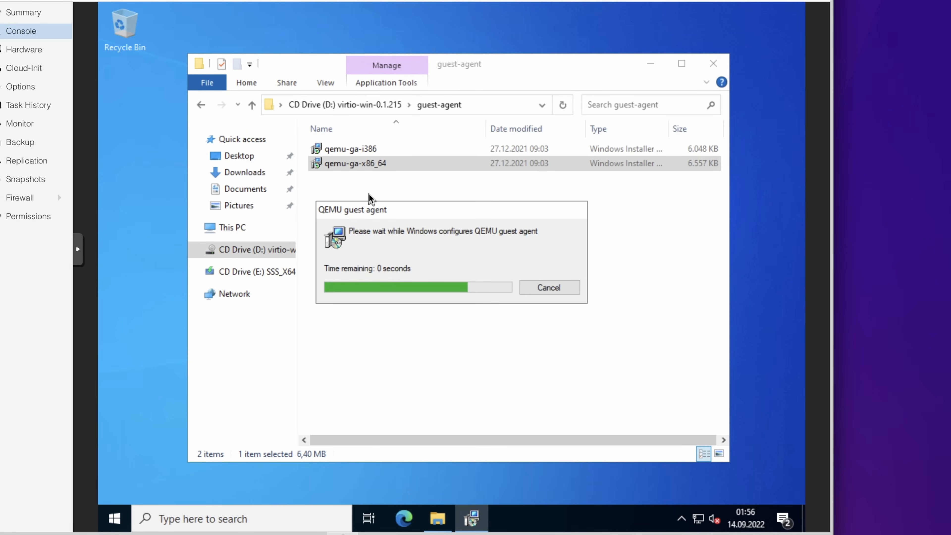
left_click(714, 63)
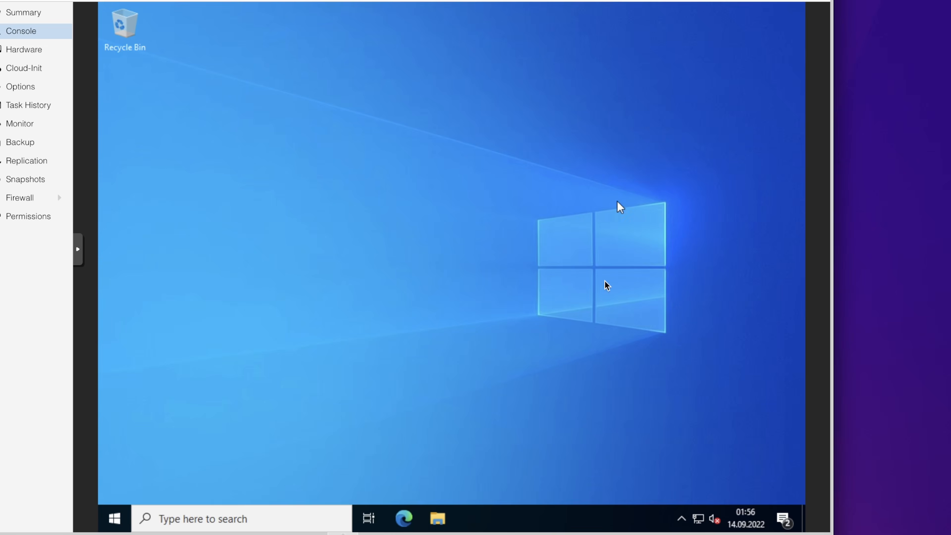
Check the VM summary's IP addresses and view the guest agent's detailed network information.
left_click(24, 16)
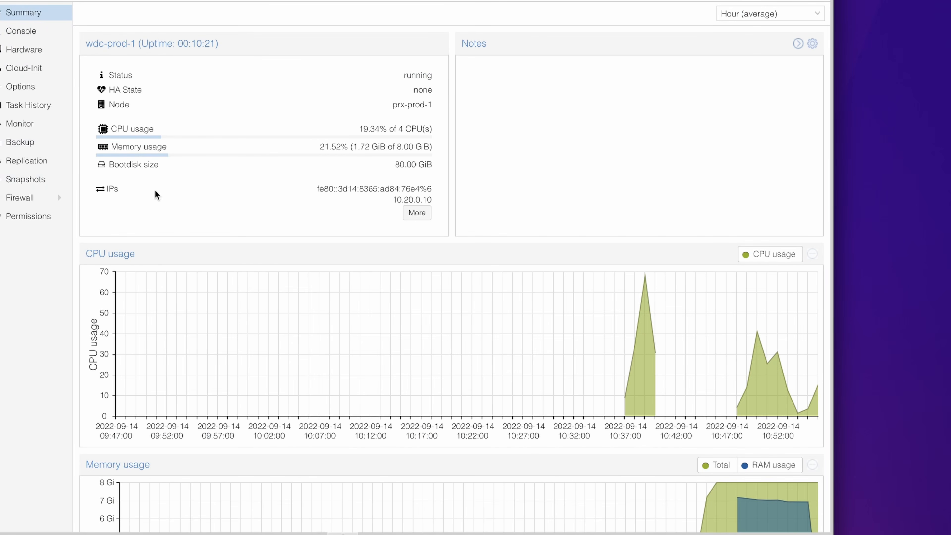
left_click(421, 216)
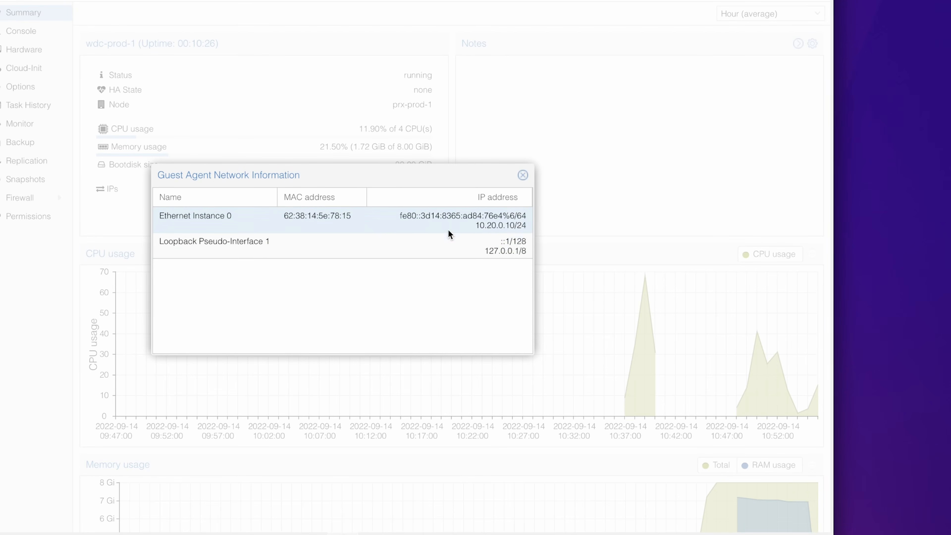
left_click(480, 227)
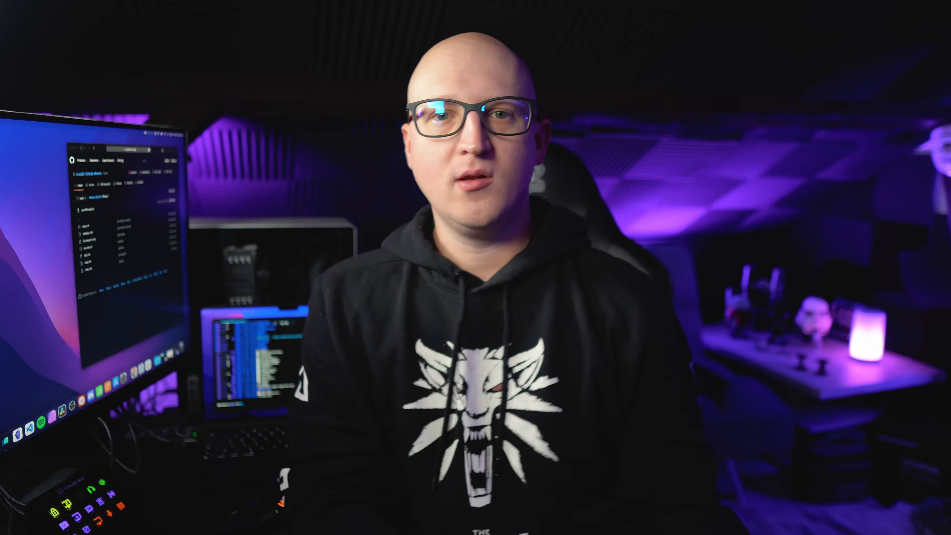
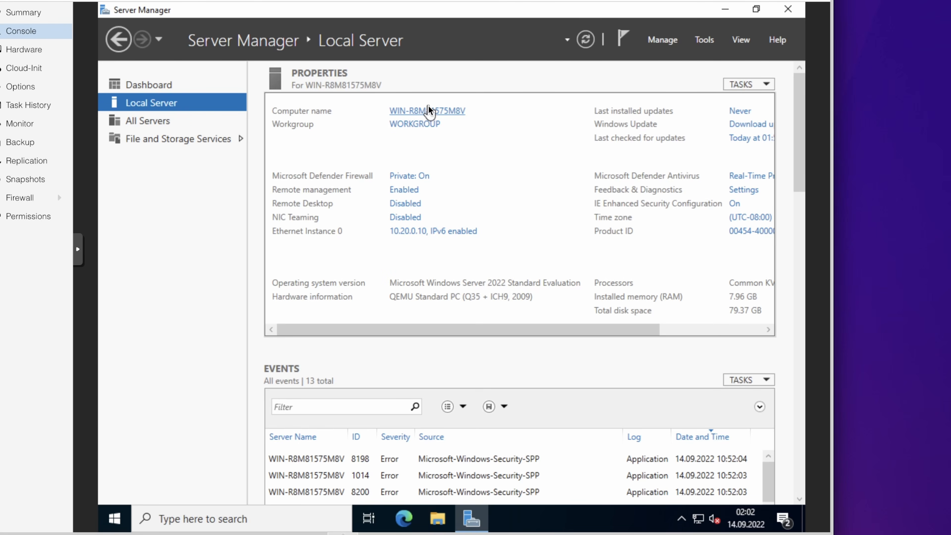
Rename the computer to wdc-prod-1 in its system properties and restart Windows to apply the change.
left_click(429, 109)
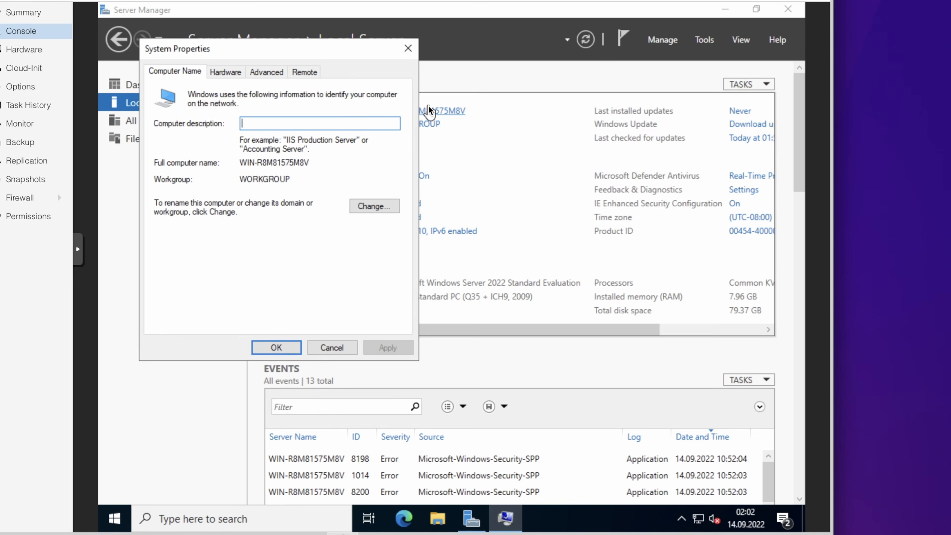
left_click(376, 202)
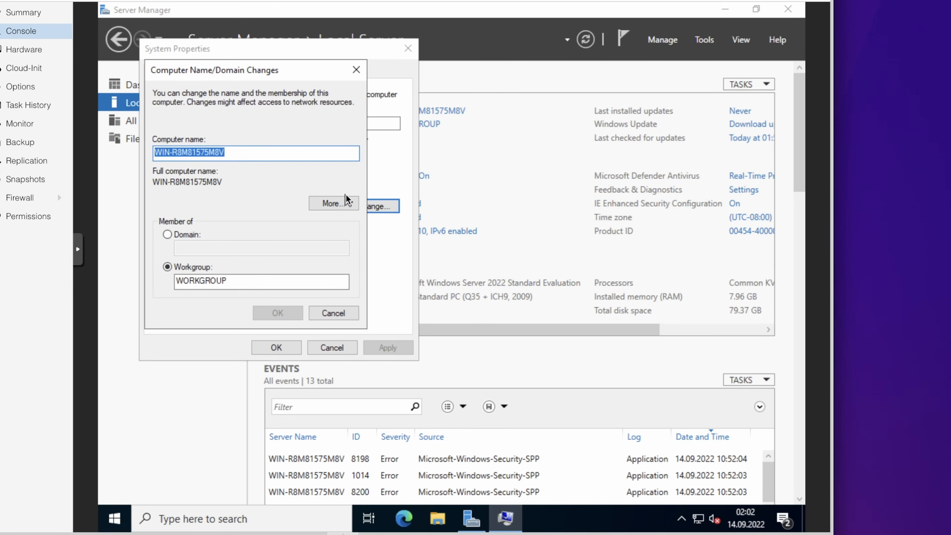
type("wdc-prod-1")
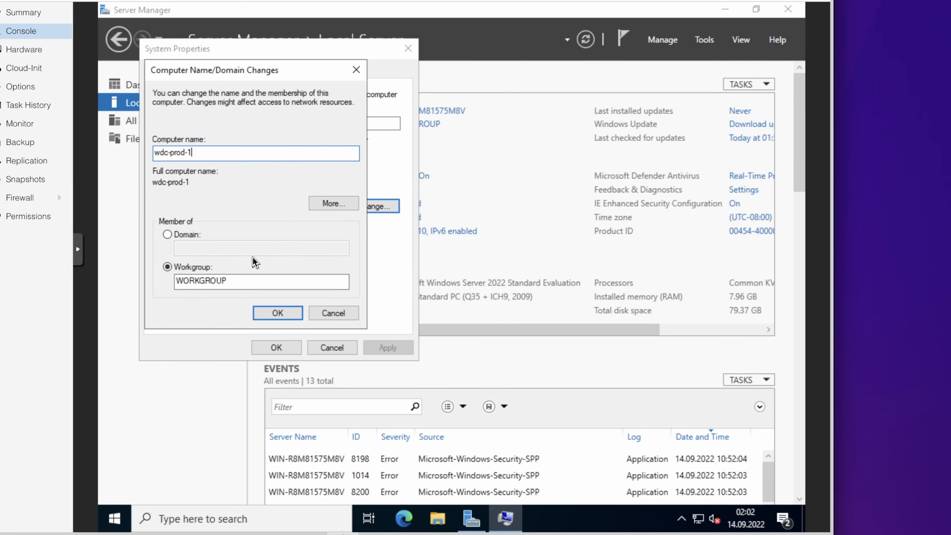
left_click(283, 311)
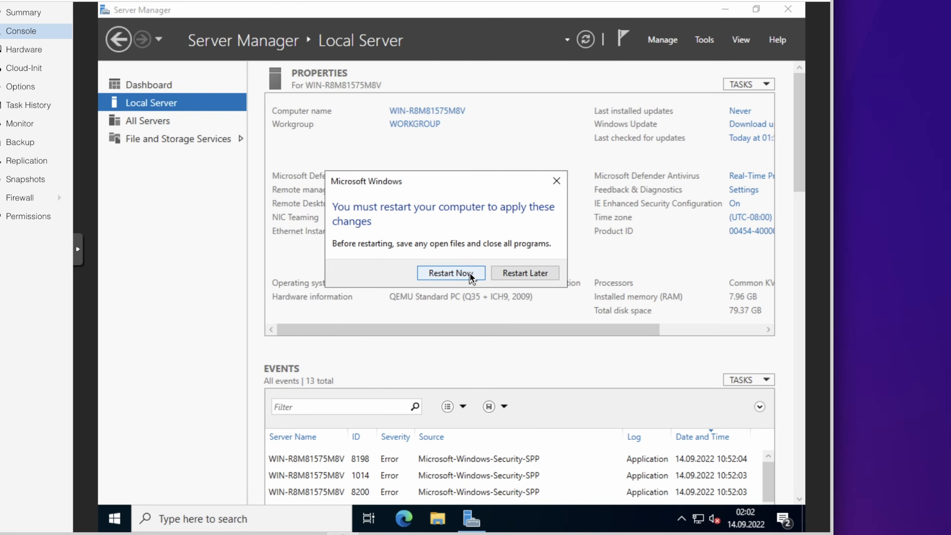
left_click(412, 272)
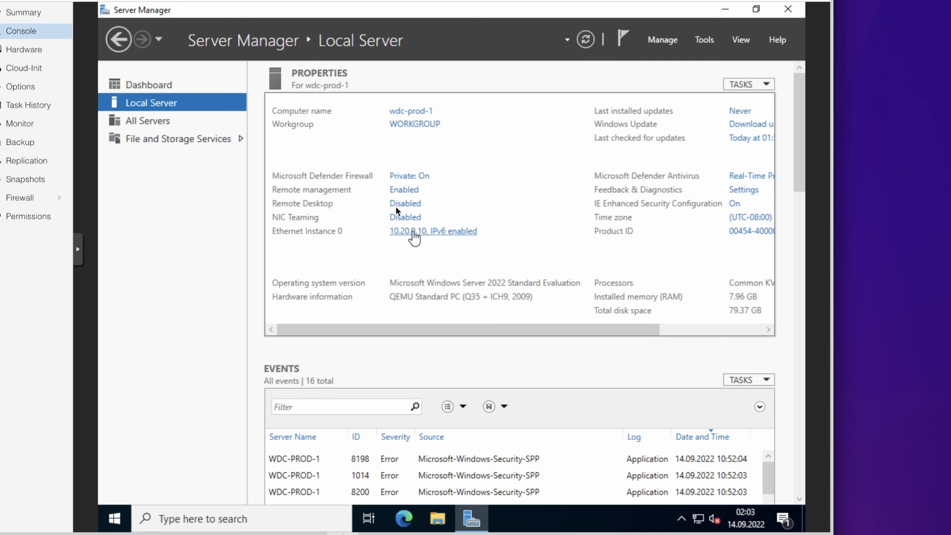
Start adding roles and features with a role-based or feature-based installation on the server wdc-prod-1.
left_click(665, 41)
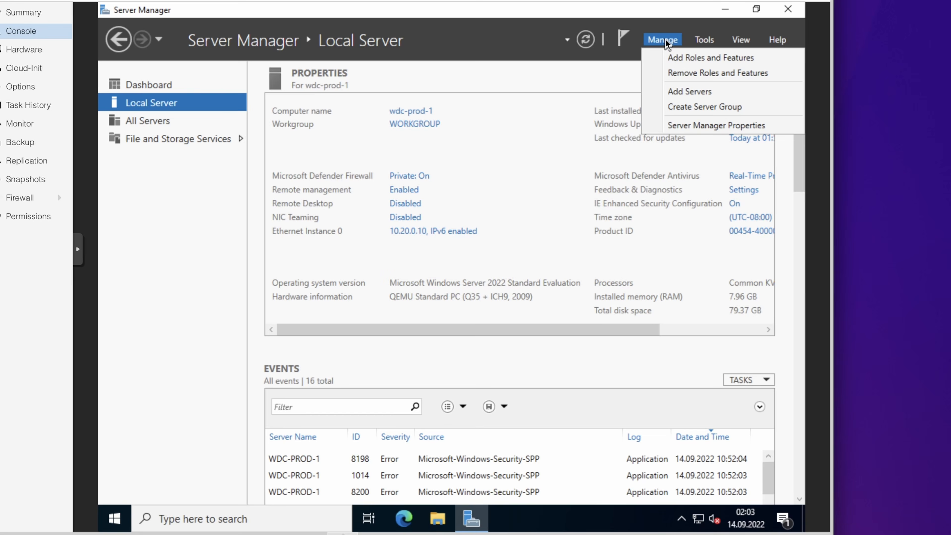
left_click(694, 59)
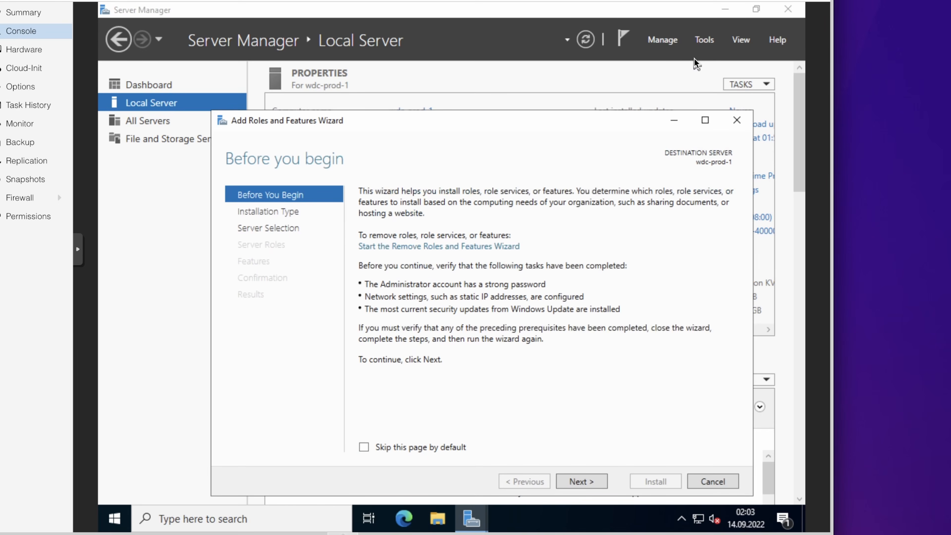
left_click(582, 481)
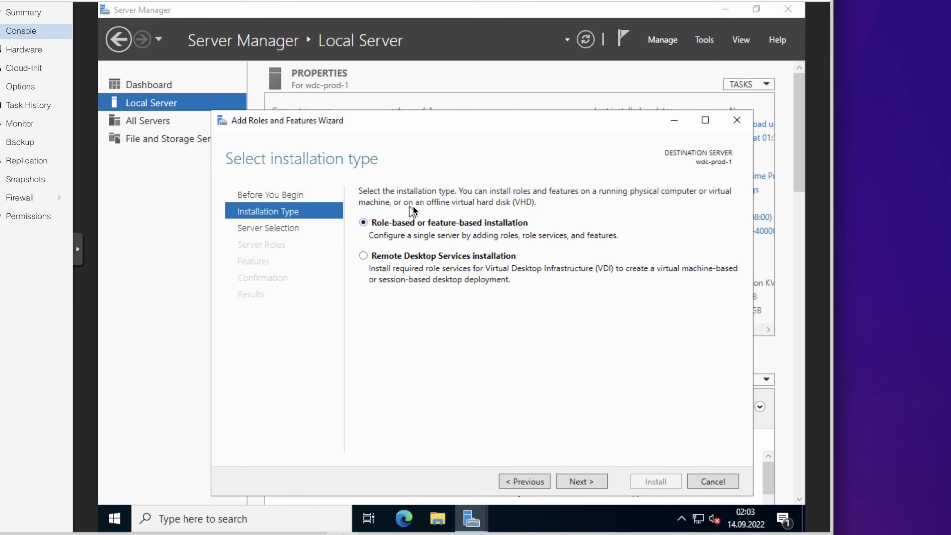
left_click(577, 481)
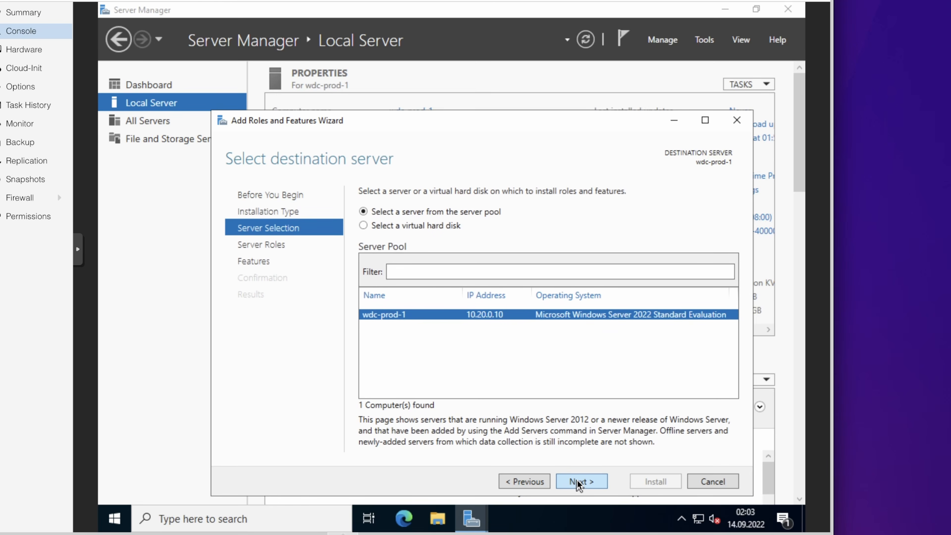
left_click(578, 480)
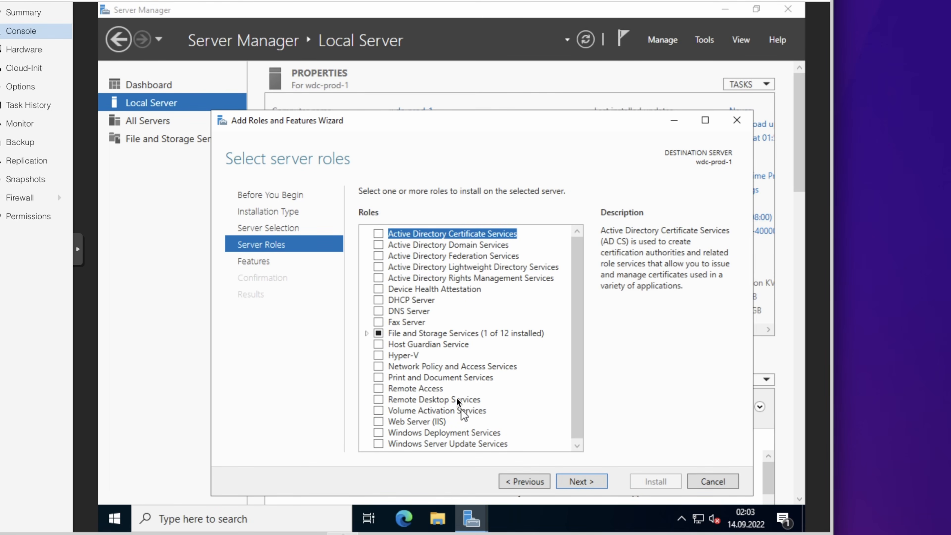
Select the Active Directory Domain Services and DNS Server roles, including their required features and management tools.
left_click(379, 245)
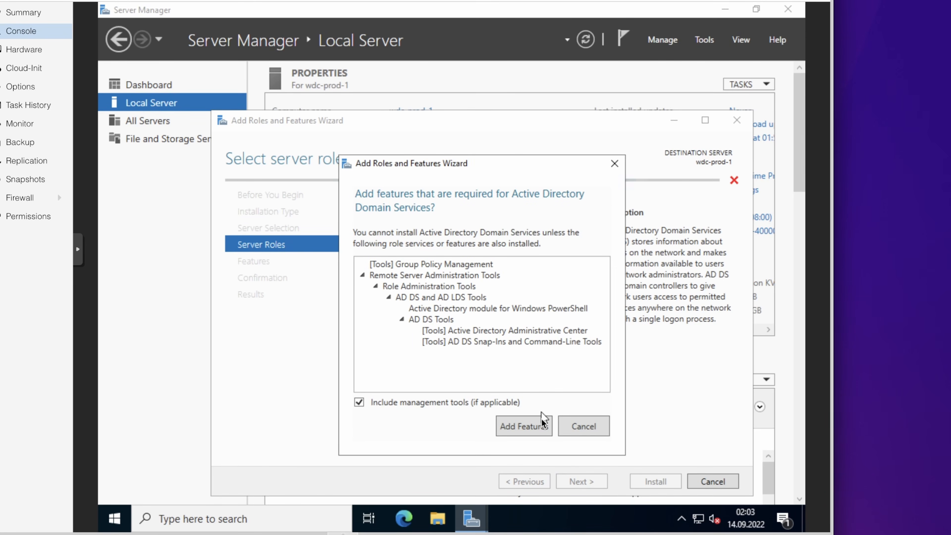
left_click(537, 425)
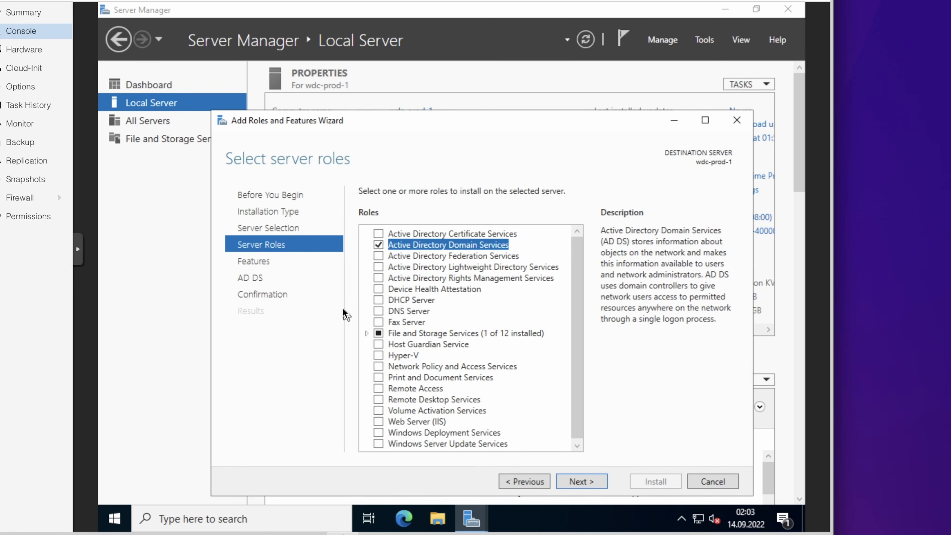
left_click(377, 315)
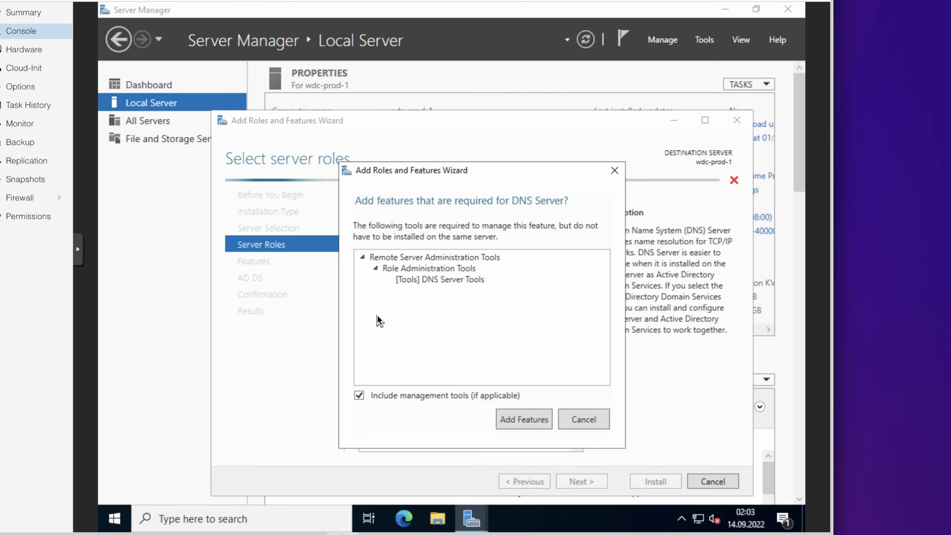
left_click(525, 421)
left_click(584, 483)
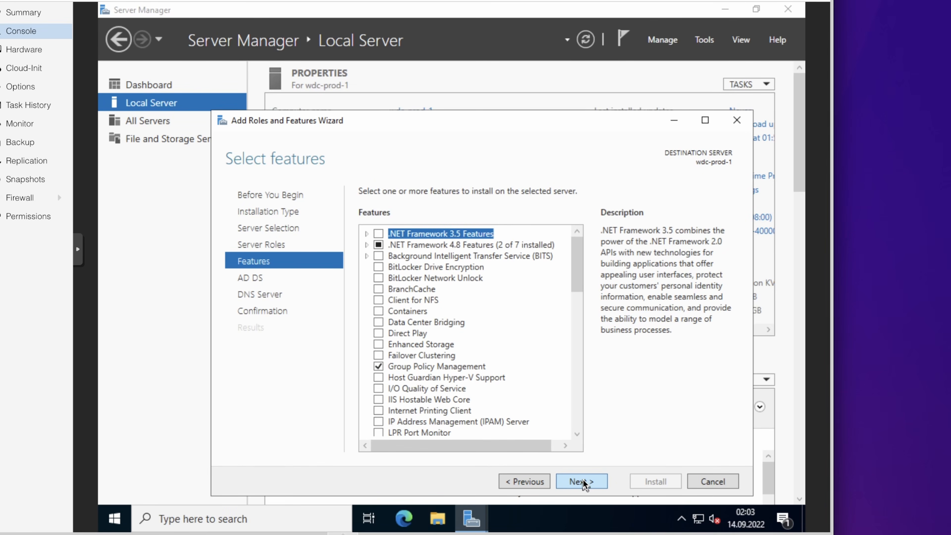
Keep the default features, install the selected roles, and close the wizard once the installation completes.
left_click(573, 481)
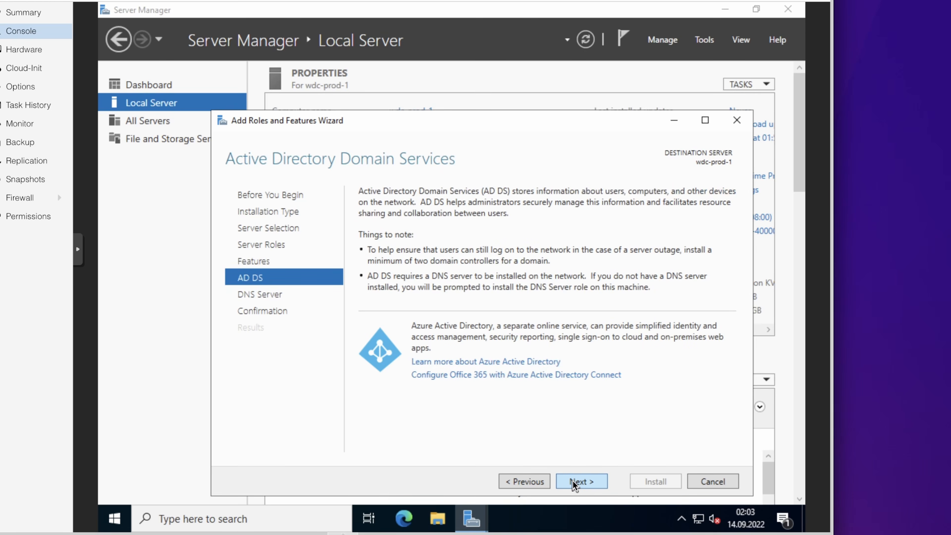
left_click(573, 481)
left_click(575, 481)
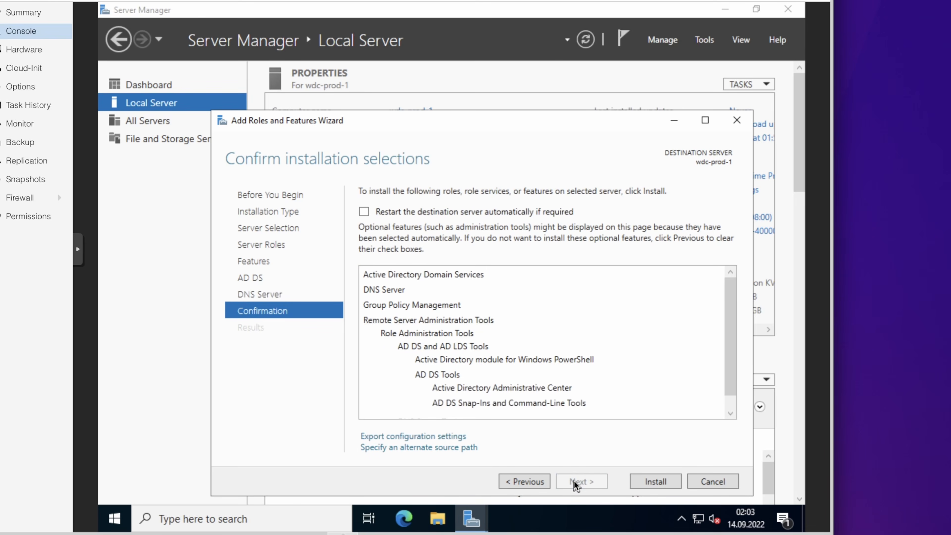
left_click(651, 480)
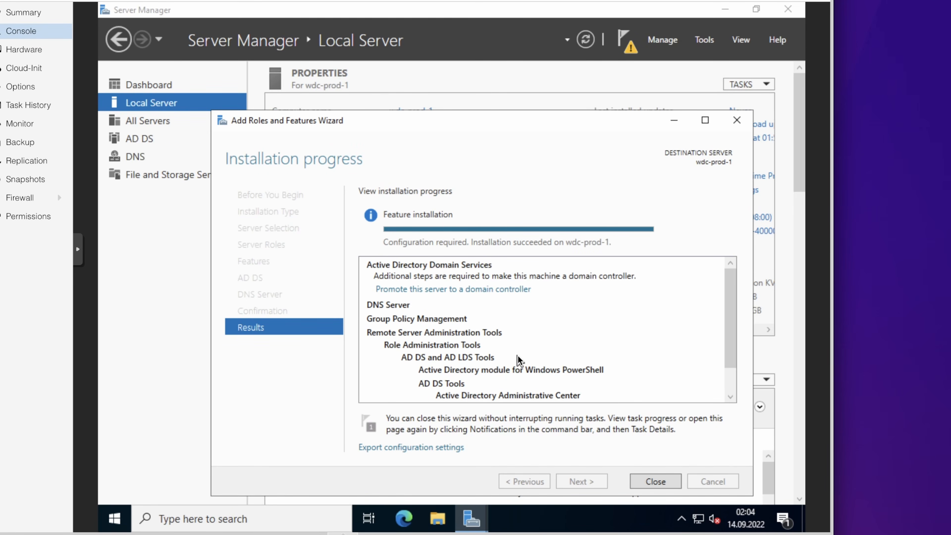
left_click(665, 475)
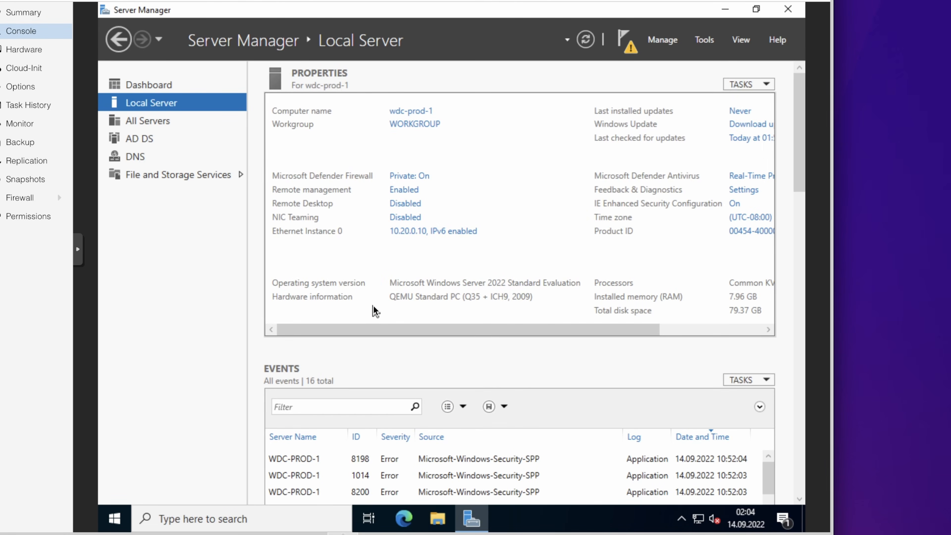
Start promoting the server to a domain controller in a new forest with root domain name ad.clcreative.home.
left_click(627, 37)
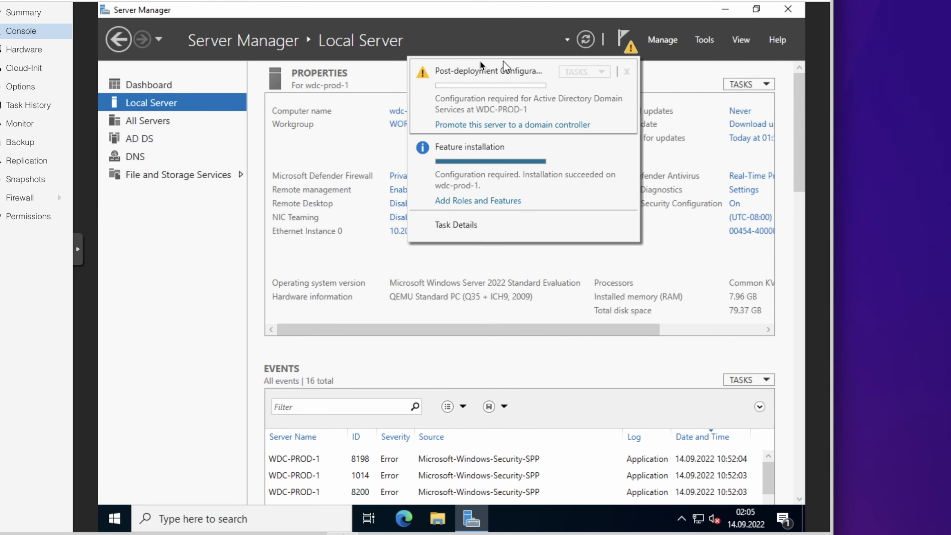
left_click(499, 127)
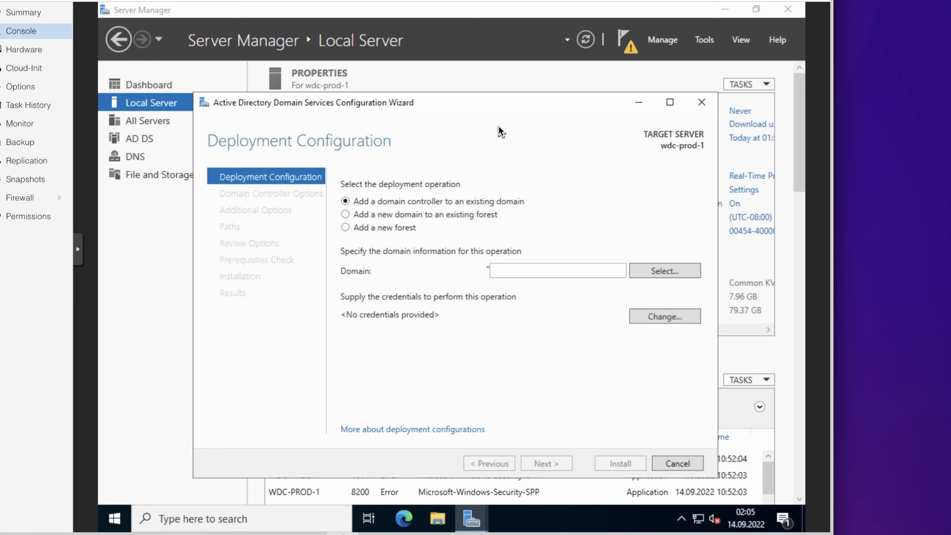
left_click(382, 228)
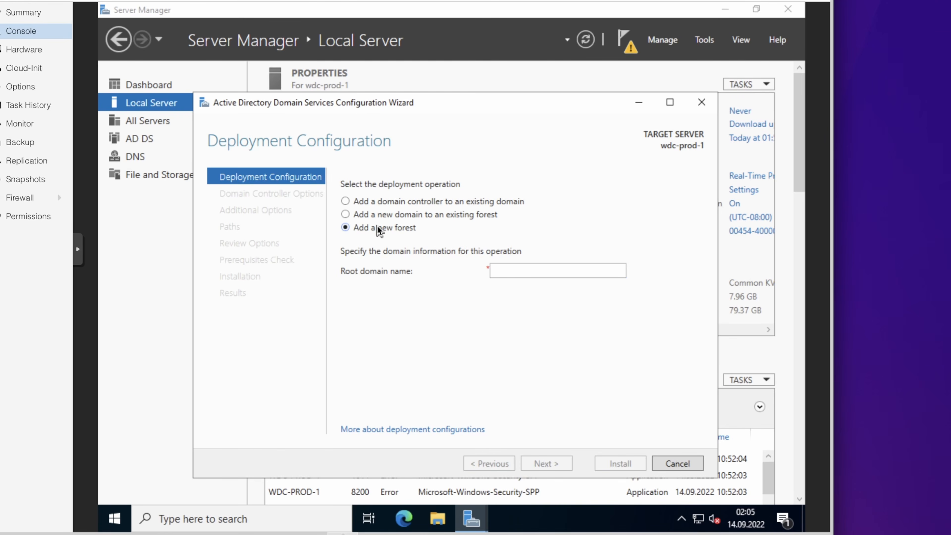
left_click(525, 273)
type("ad.clcreative.home")
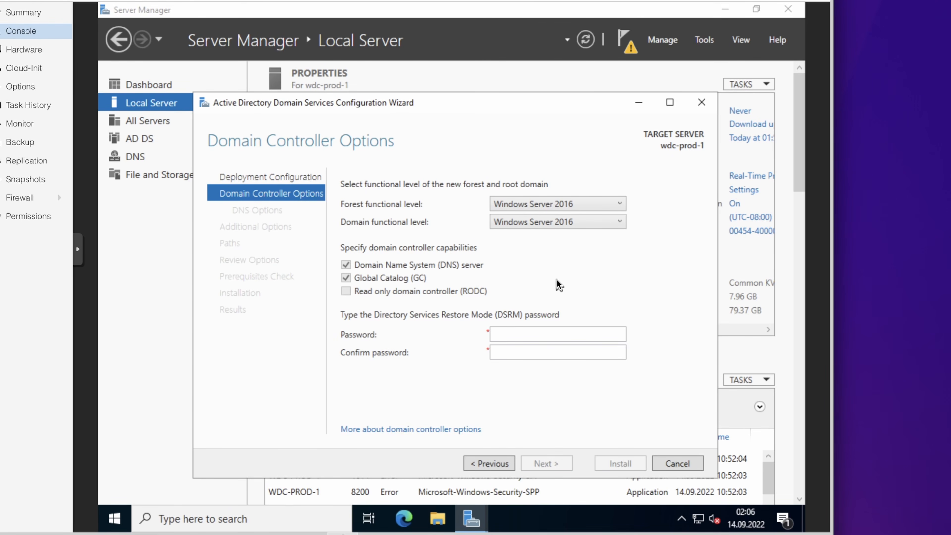
Keep the Windows Server 2016 forest functional level, enter and confirm the DSRM password, and continue to the DNS options.
left_click(524, 199)
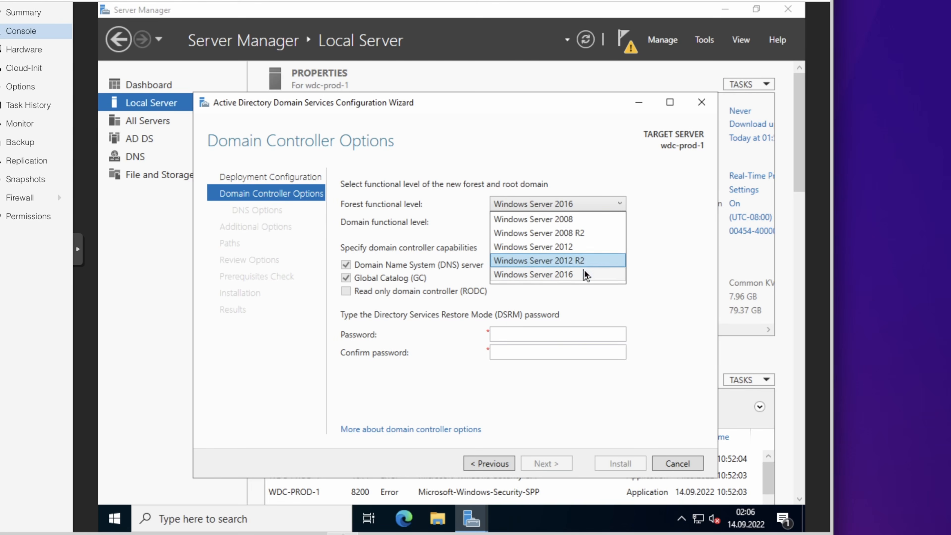
left_click(620, 202)
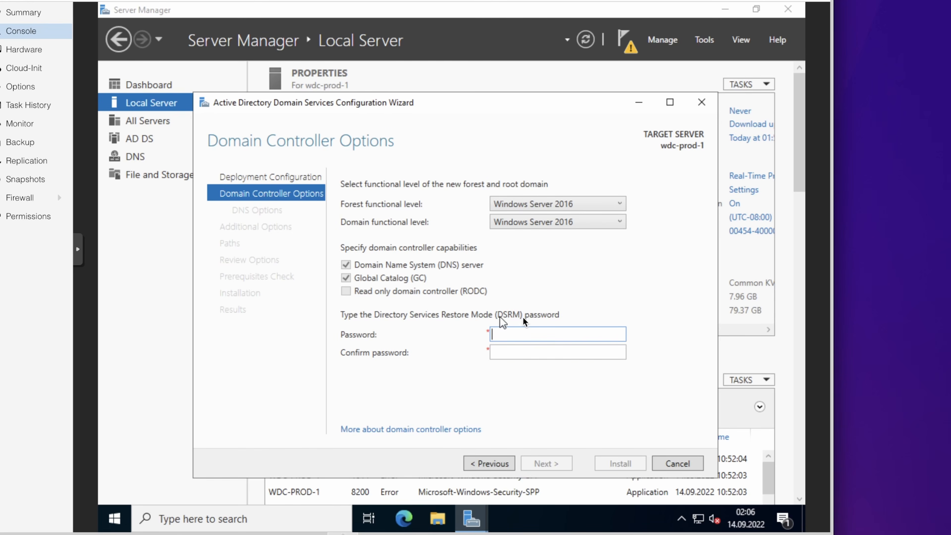
type("••••••••••")
key("Tab")
type("••••••••••")
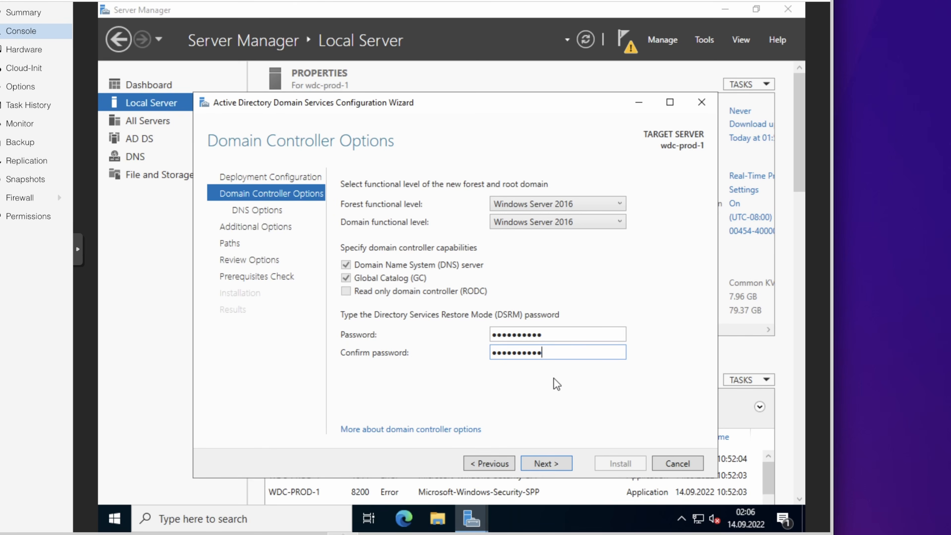
left_click(564, 466)
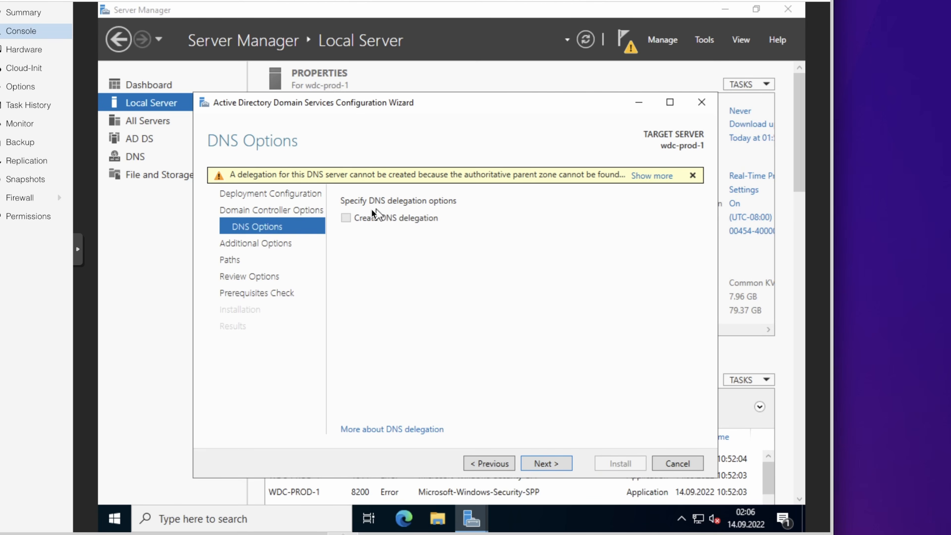
Accept the DNS options, NetBIOS domain name AD and default AD DS folder paths, and run the prerequisites check.
mouse_move(350, 176)
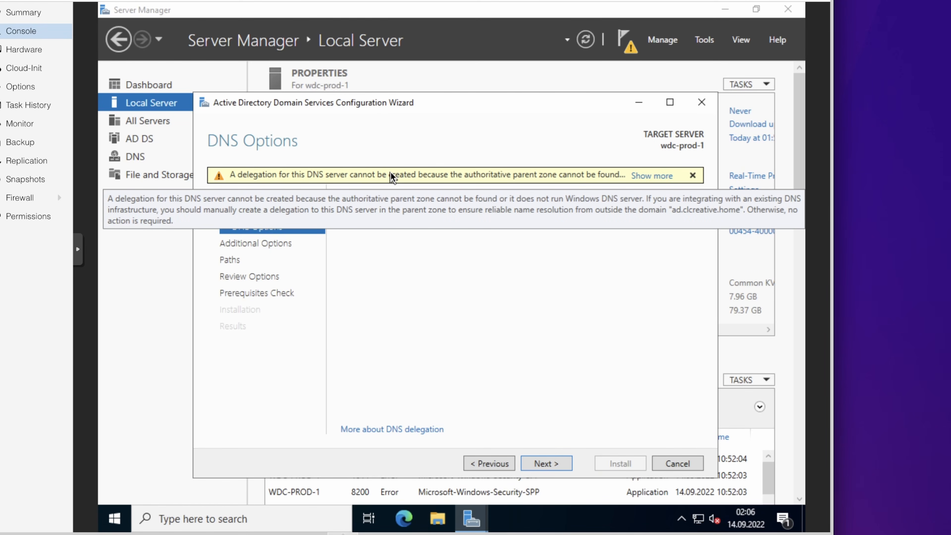
left_click(558, 461)
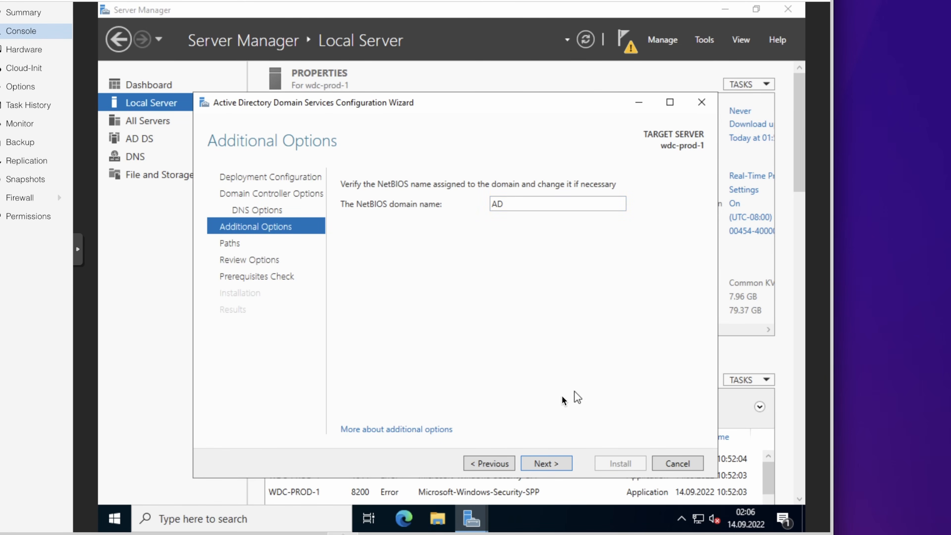
left_click(541, 460)
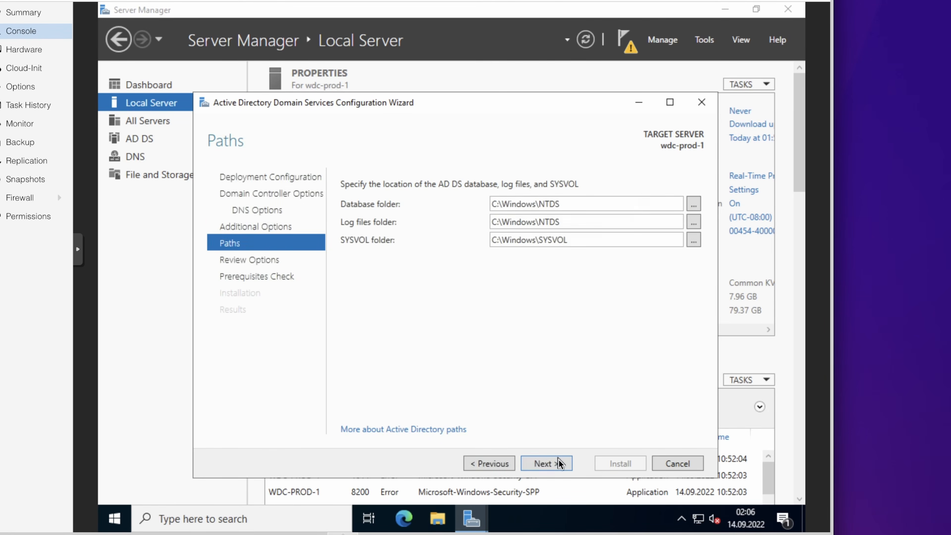
left_click(549, 467)
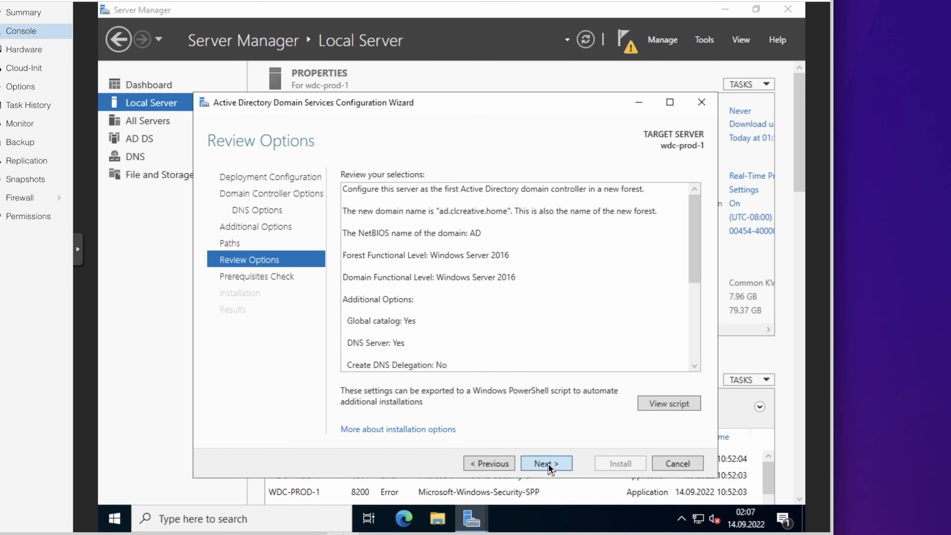
left_click(549, 465)
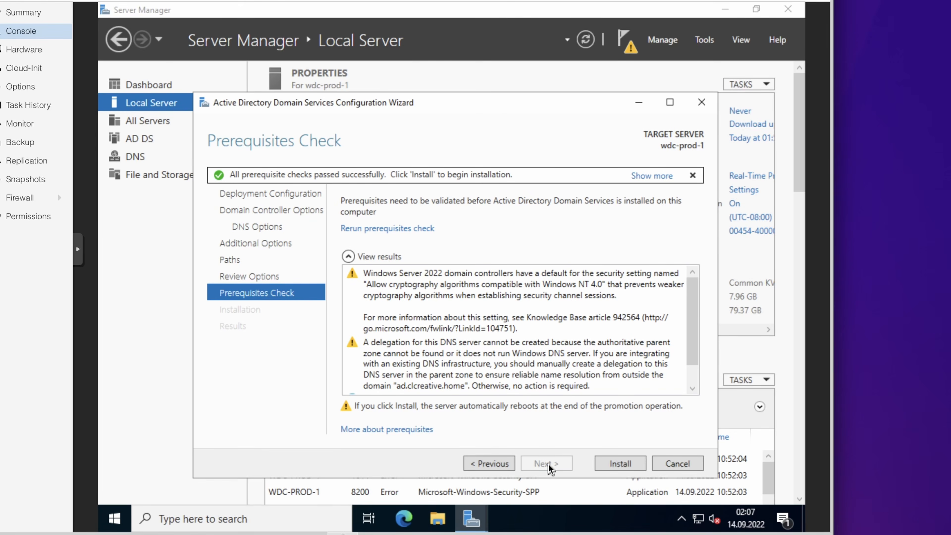
Examine the cryptography and DNS delegation warnings in the prerequisites check results.
left_click(470, 302)
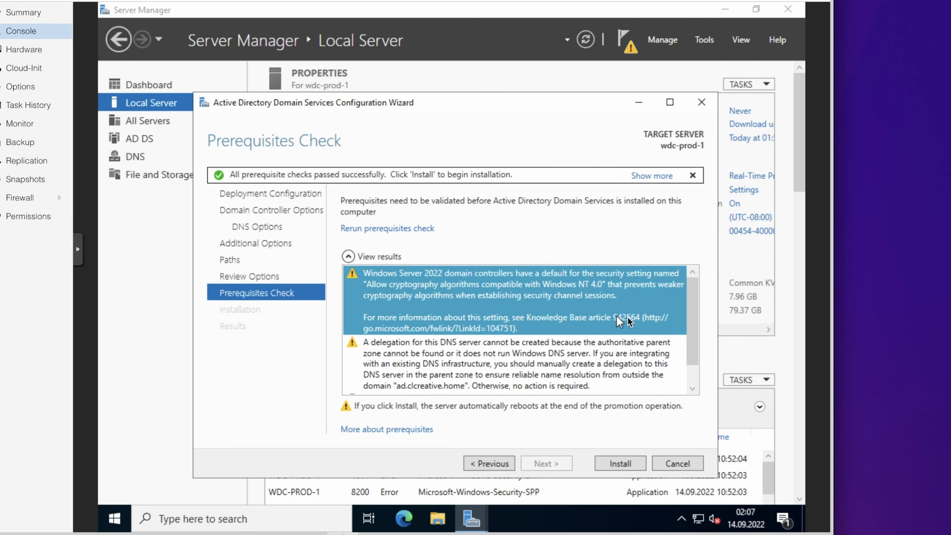
scroll(689, 316, "down", 1)
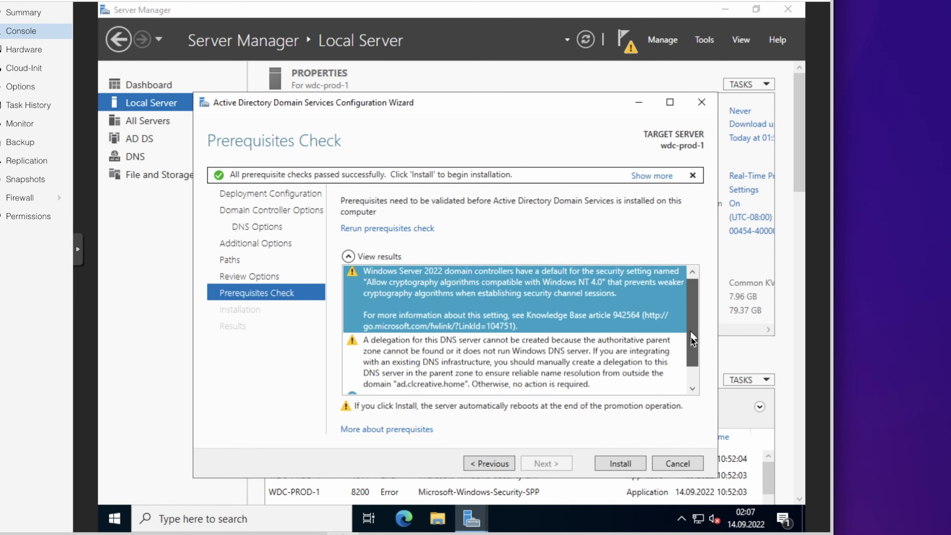
left_click(548, 333)
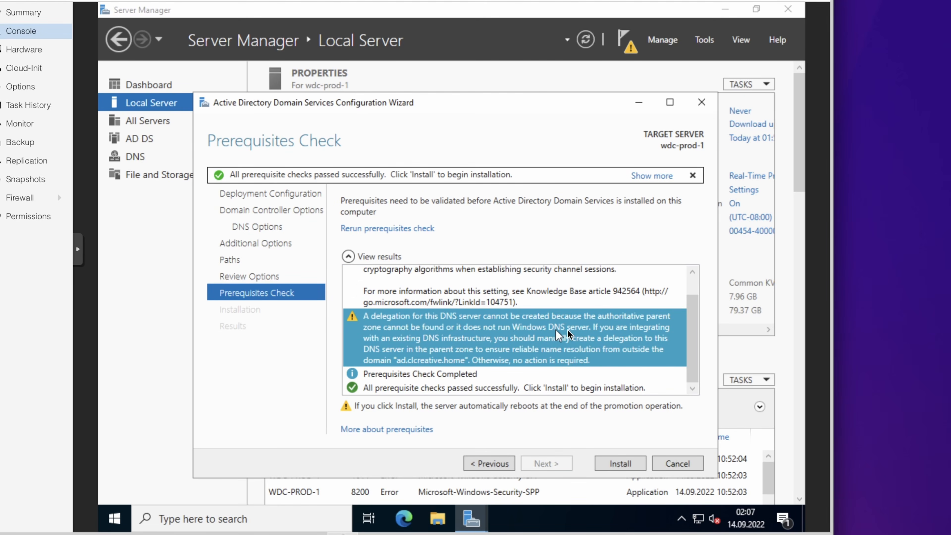
Start the Active Directory Domain Services installation after the prerequisites check so the server is promoted and reboots.
left_click(395, 388)
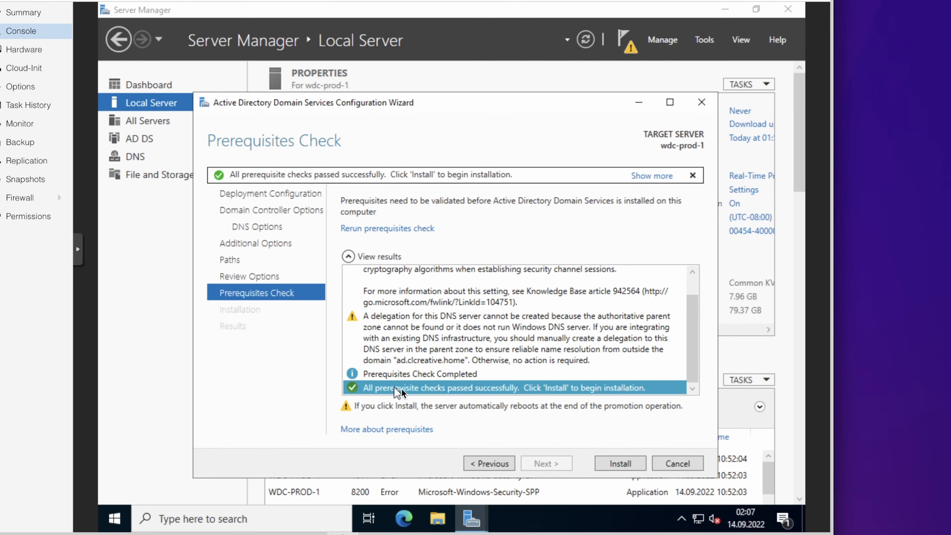
left_click(622, 464)
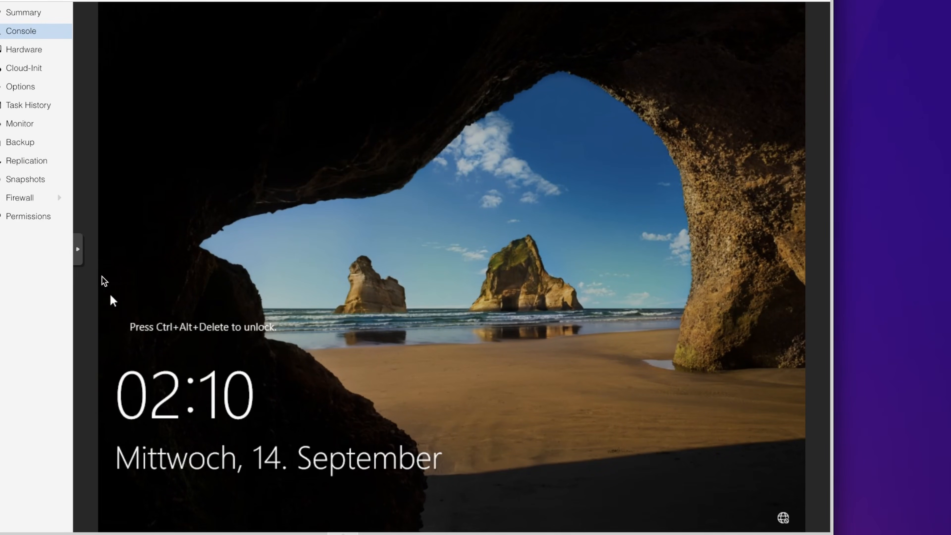
Send Ctrl+Alt+Delete to the VM through the noVNC console and sign in as AD\Administrator with the account password.
left_click(78, 250)
left_click(93, 254)
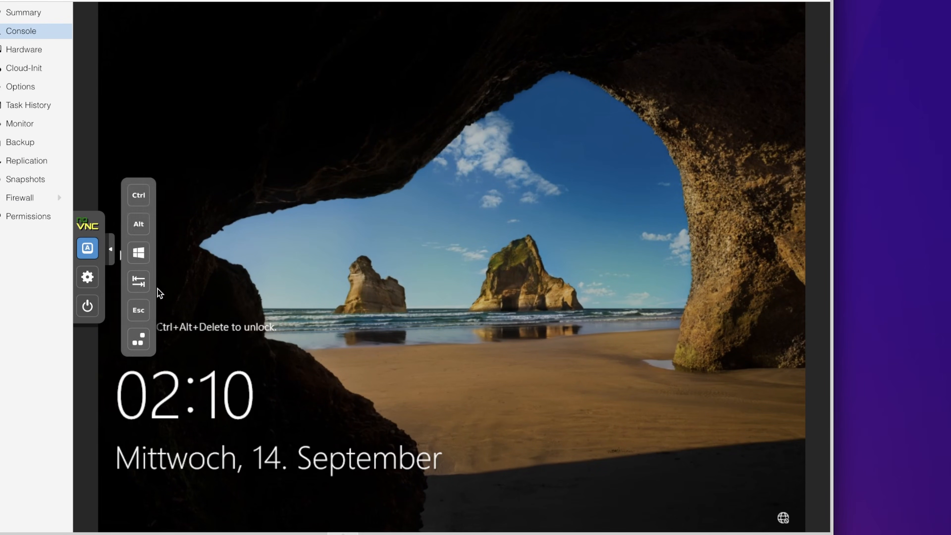
left_click(139, 340)
left_click(111, 253)
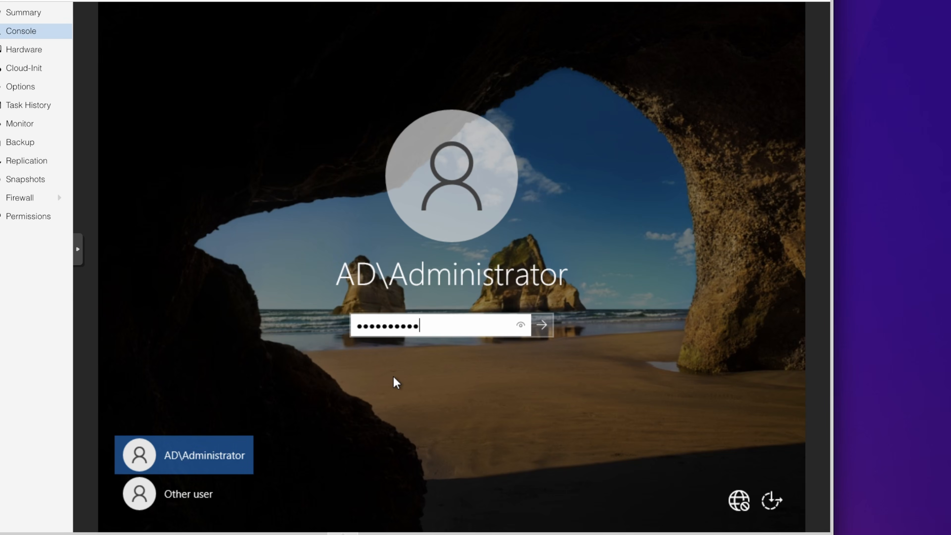
key("Return")
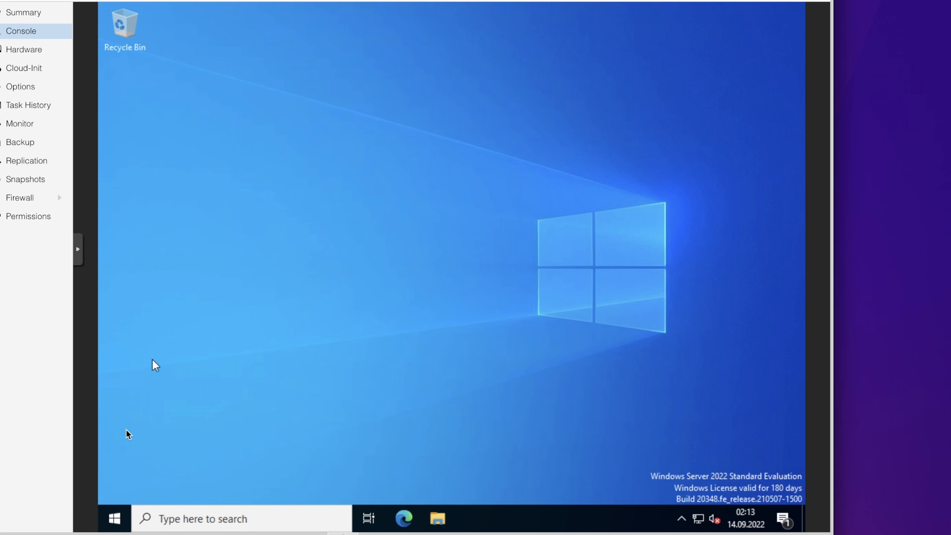
Open Active Directory Users and Computers from the Windows Administrative Tools and expand the ad.clcreative.home domain.
left_click(112, 518)
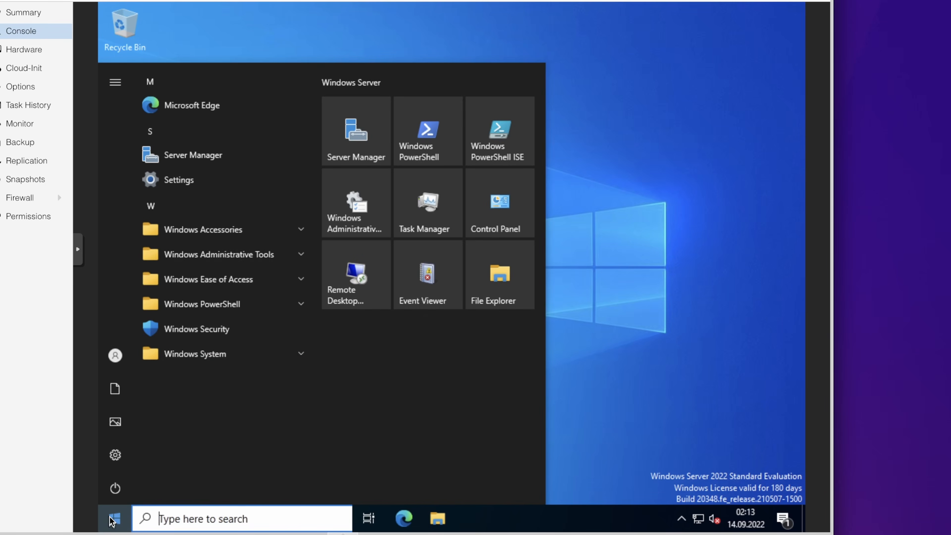
left_click(279, 258)
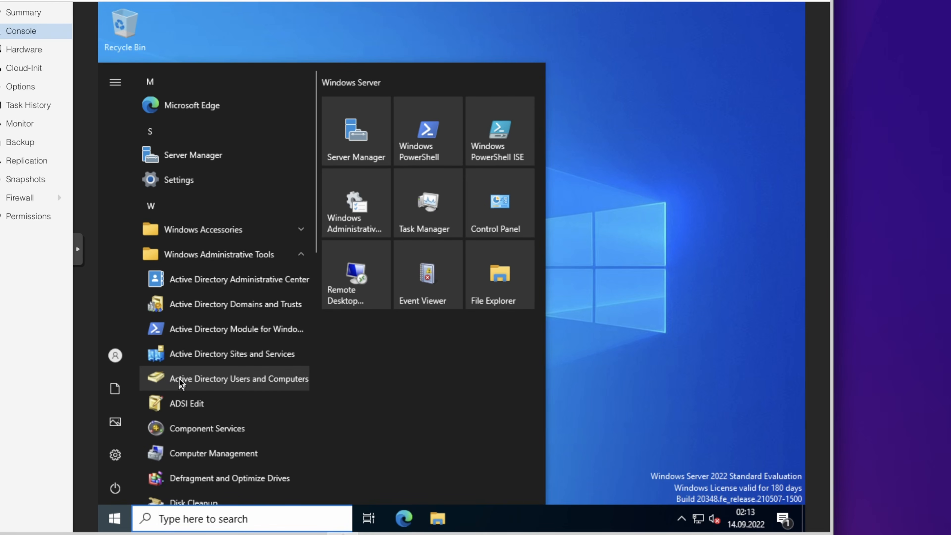
left_click(238, 386)
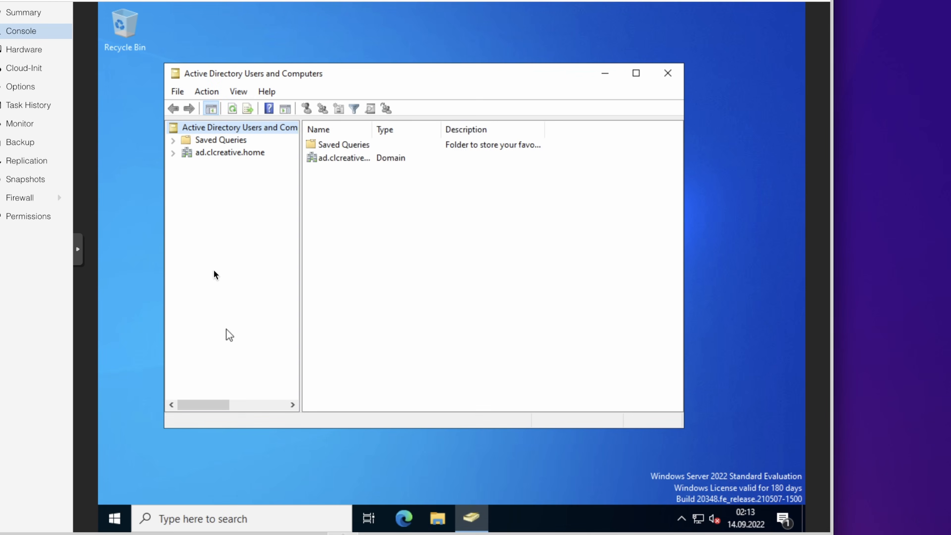
double_click(212, 154)
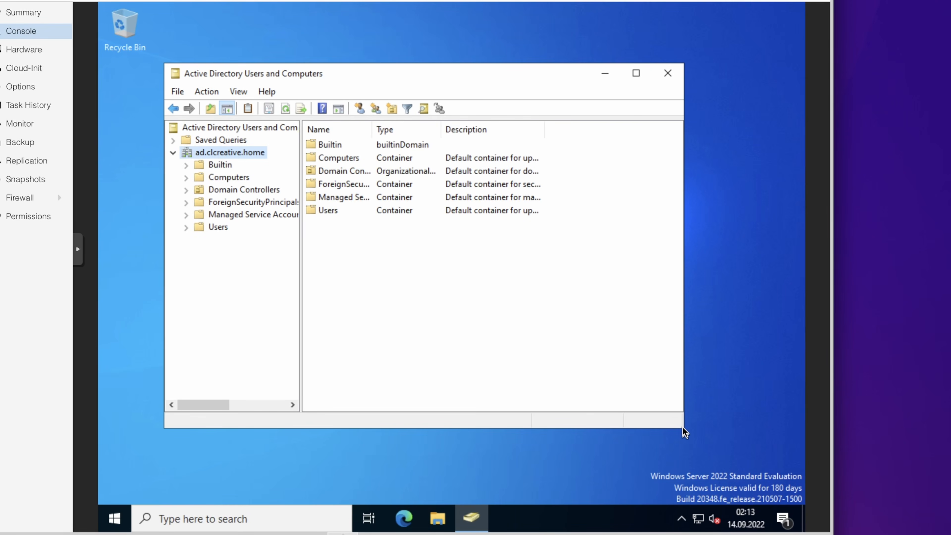
Enlarge the Active Directory Users and Computers window and examine the domain's Computers, Domain Controllers and Users containers.
left_click_drag(683, 433, 758, 482)
left_click(229, 177)
left_click(241, 191)
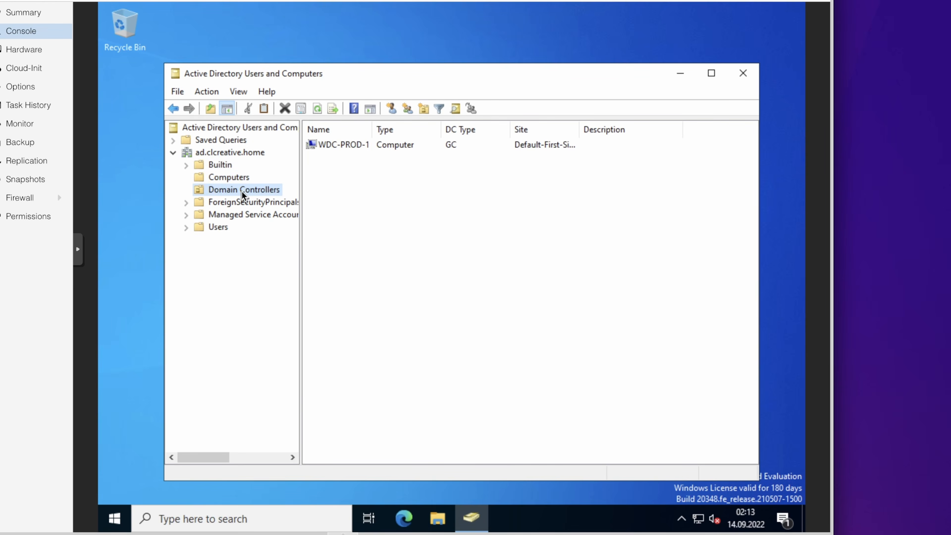
left_click(344, 149)
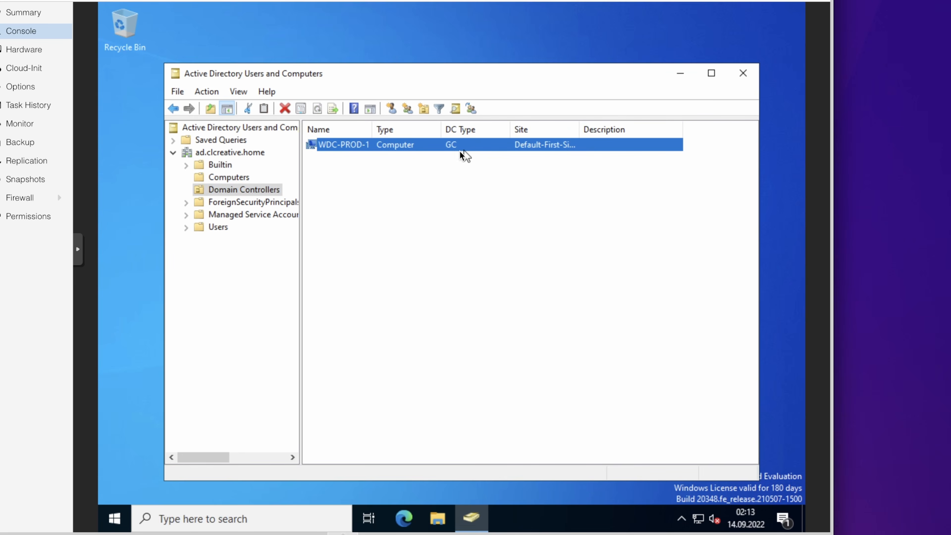
left_click(224, 227)
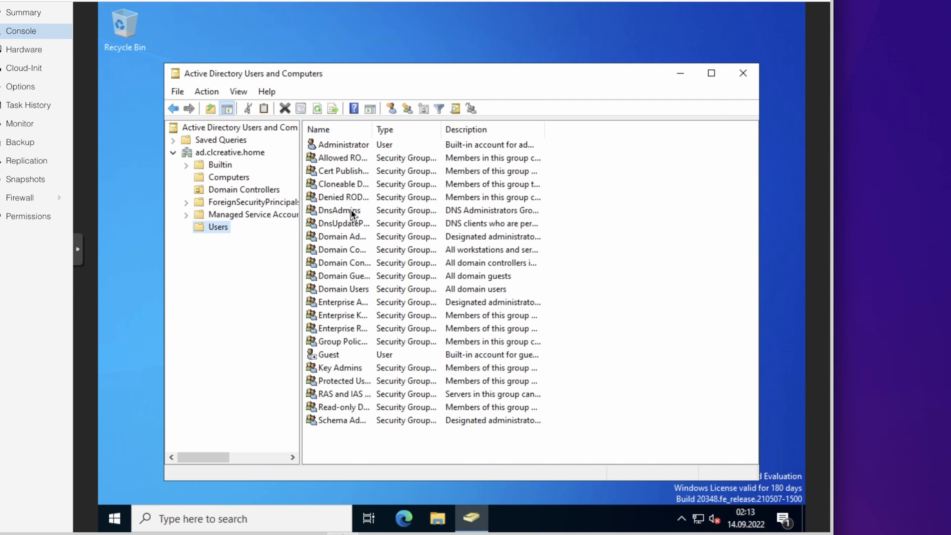